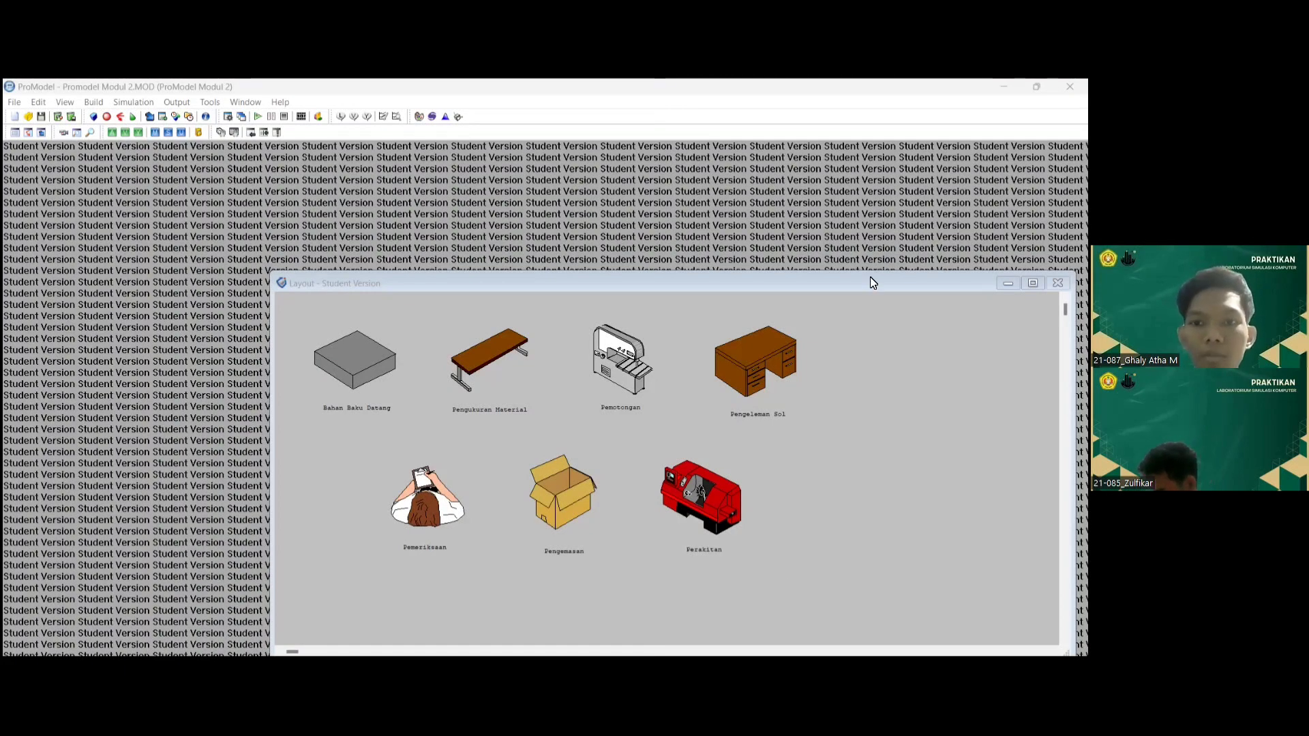
- Open the model's entities table to review the Sandal entity's speed and statistics settings
key("alt+Tab")
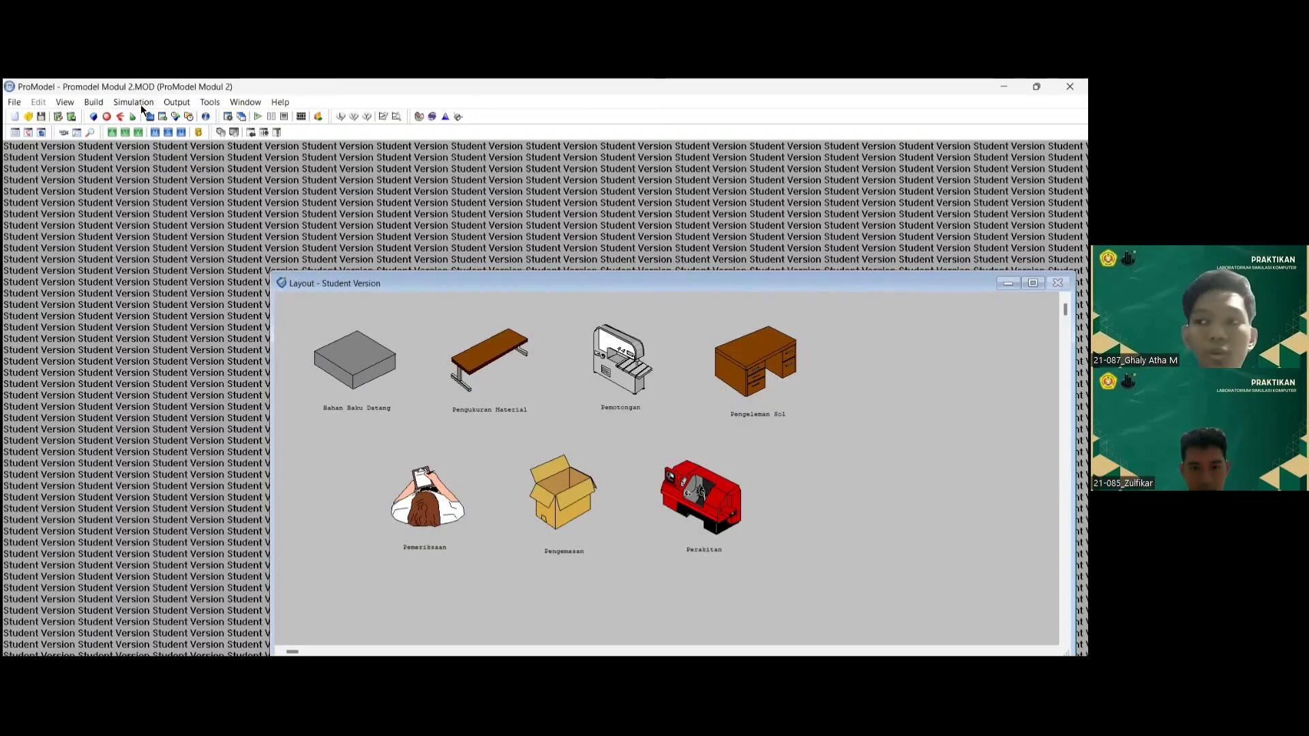
left_click(101, 103)
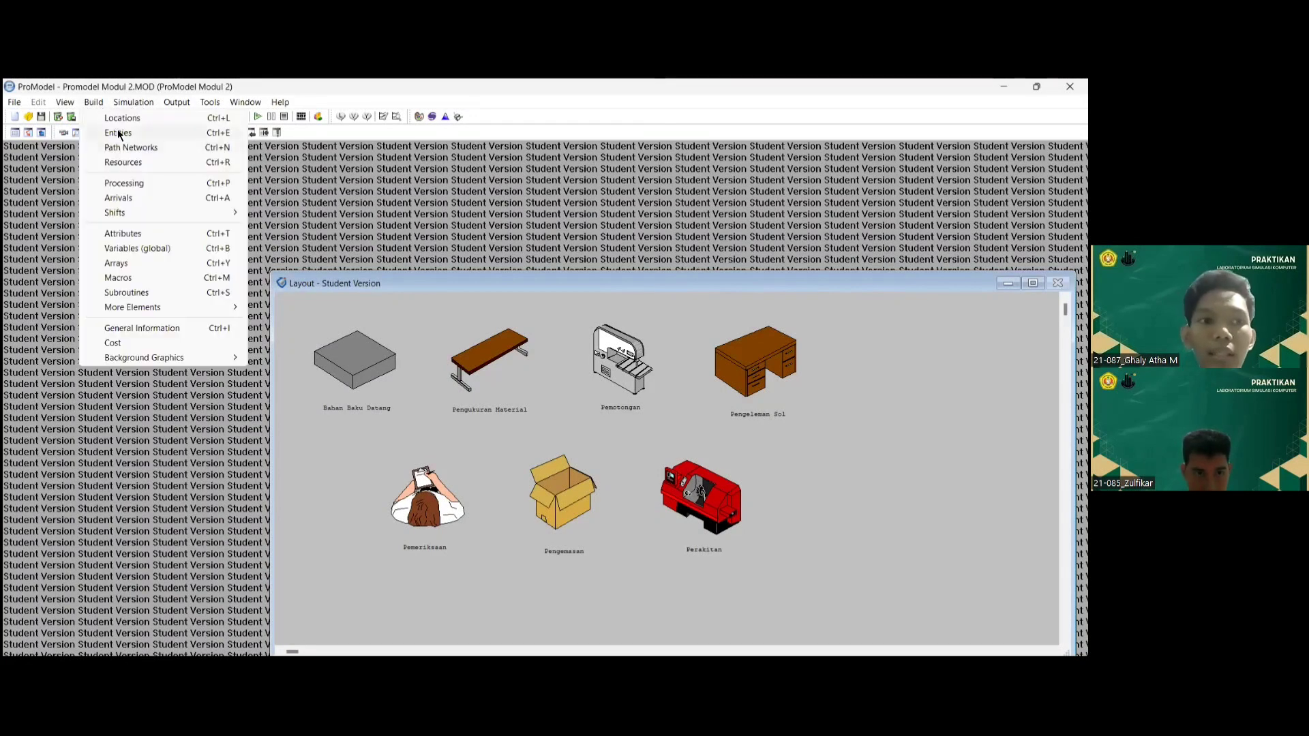
left_click(112, 132)
left_click(336, 287)
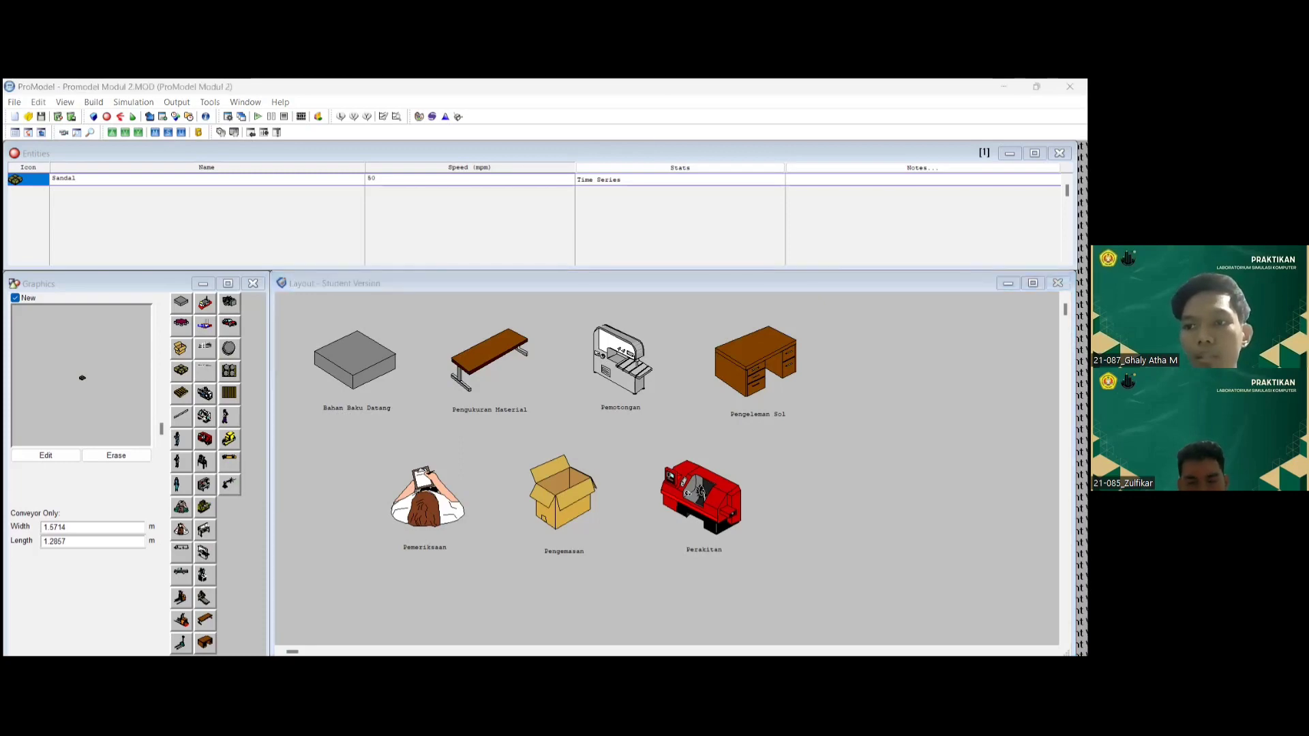
- Open the arrivals table to review the Sandal arrivals at each location, starting with Bahan_Baku_Datang
left_click(99, 101)
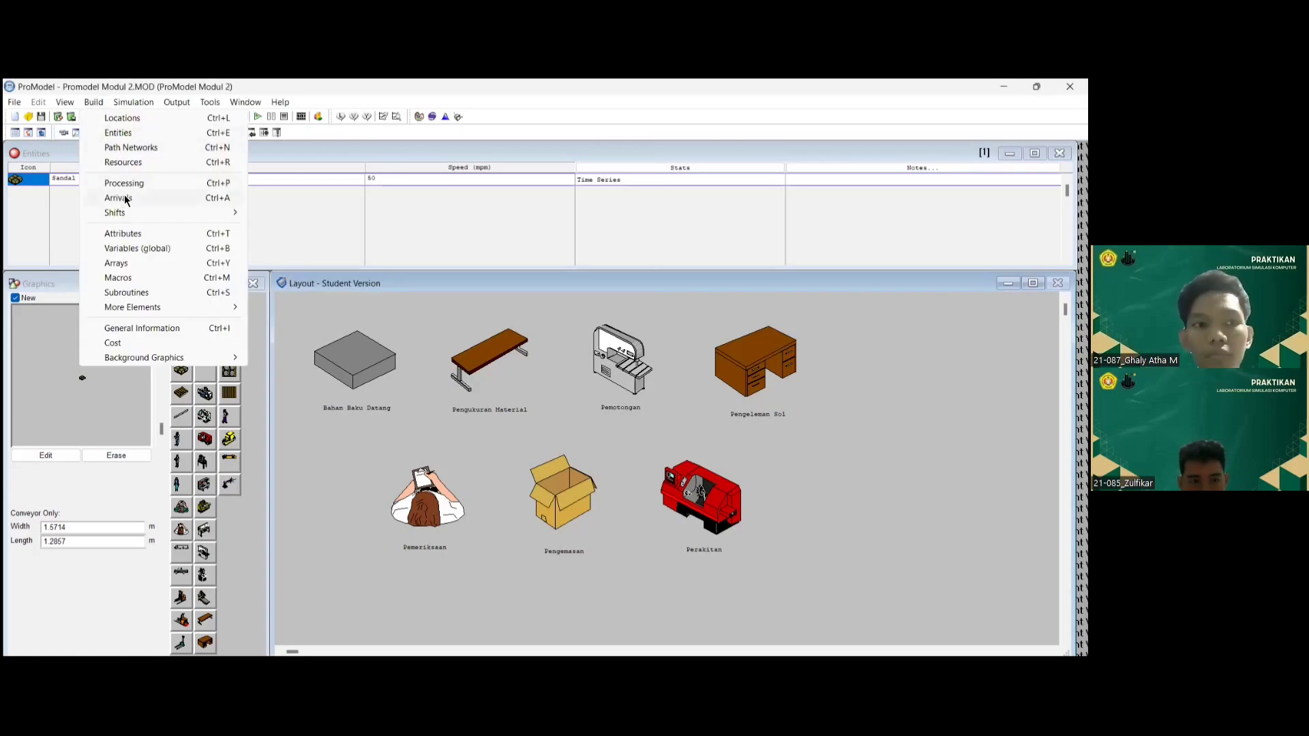
left_click(117, 198)
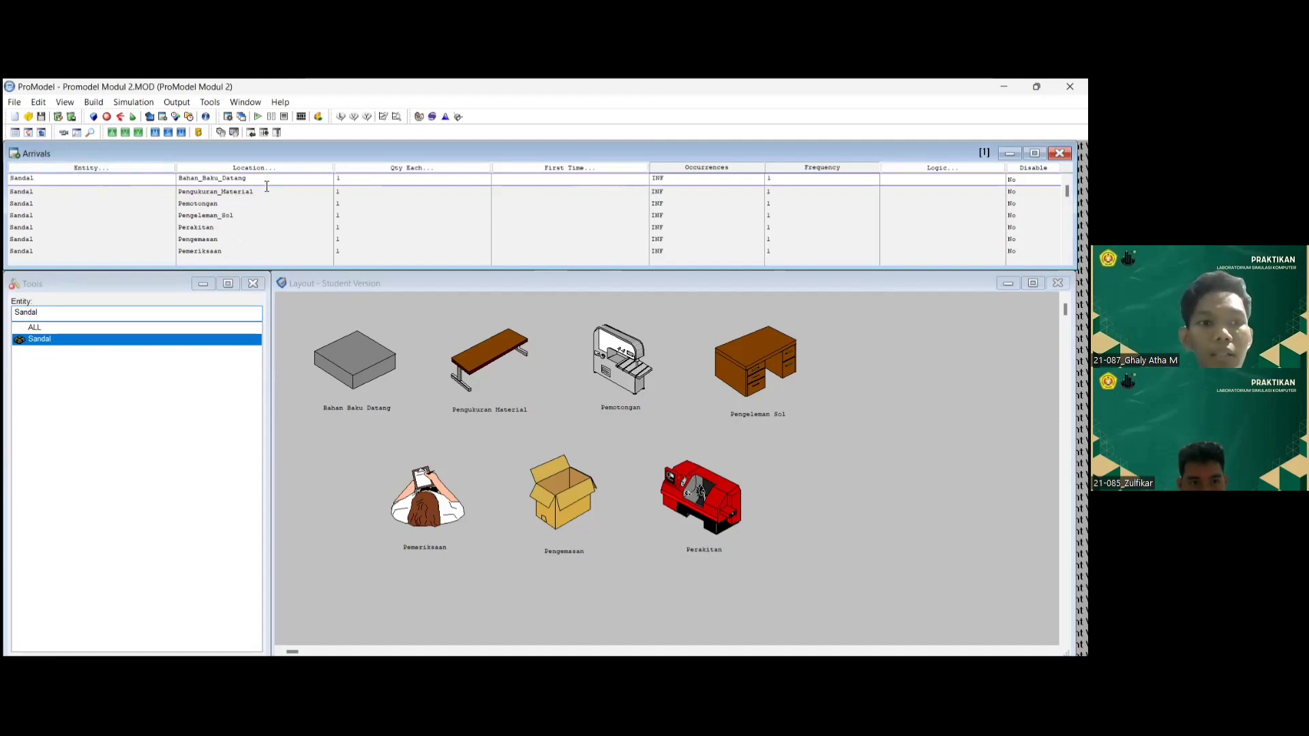
left_click(212, 179)
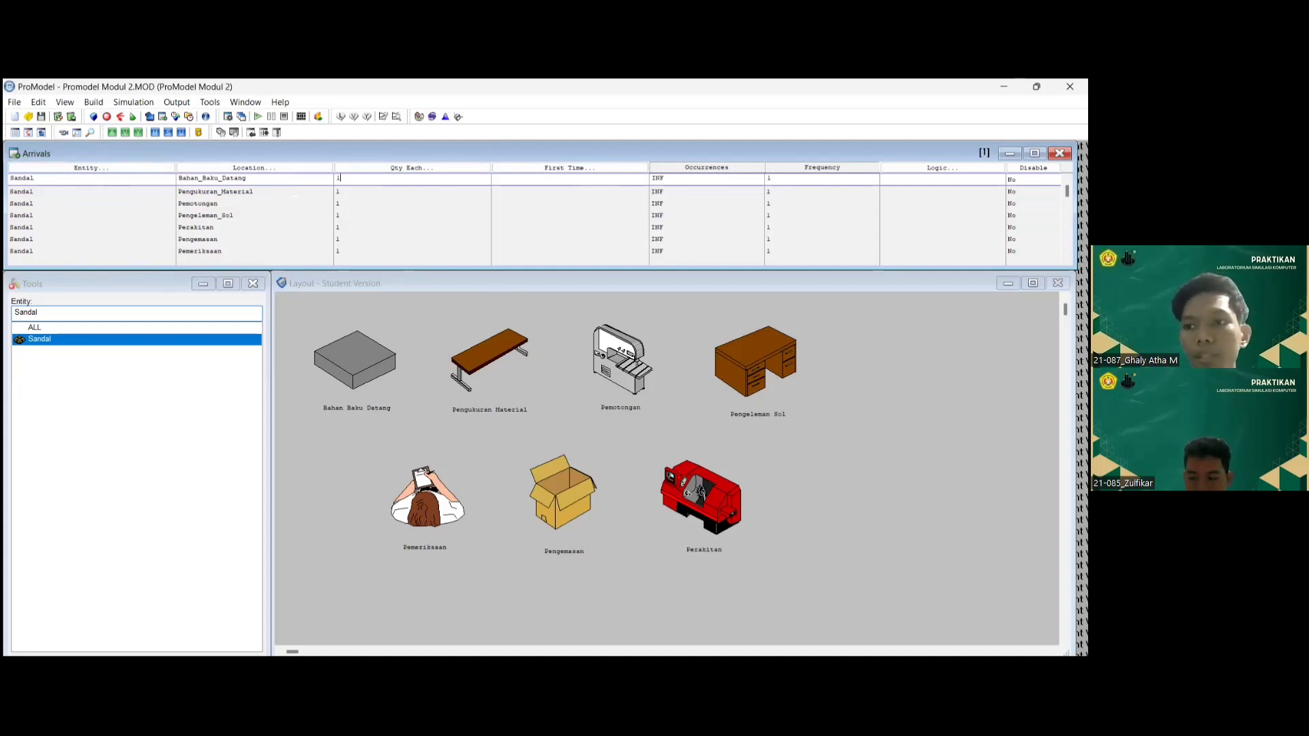
- Open the processing table and view the move logic of the route from Bahan_Baku_Datang to Pengukuran_Material
left_click(91, 103)
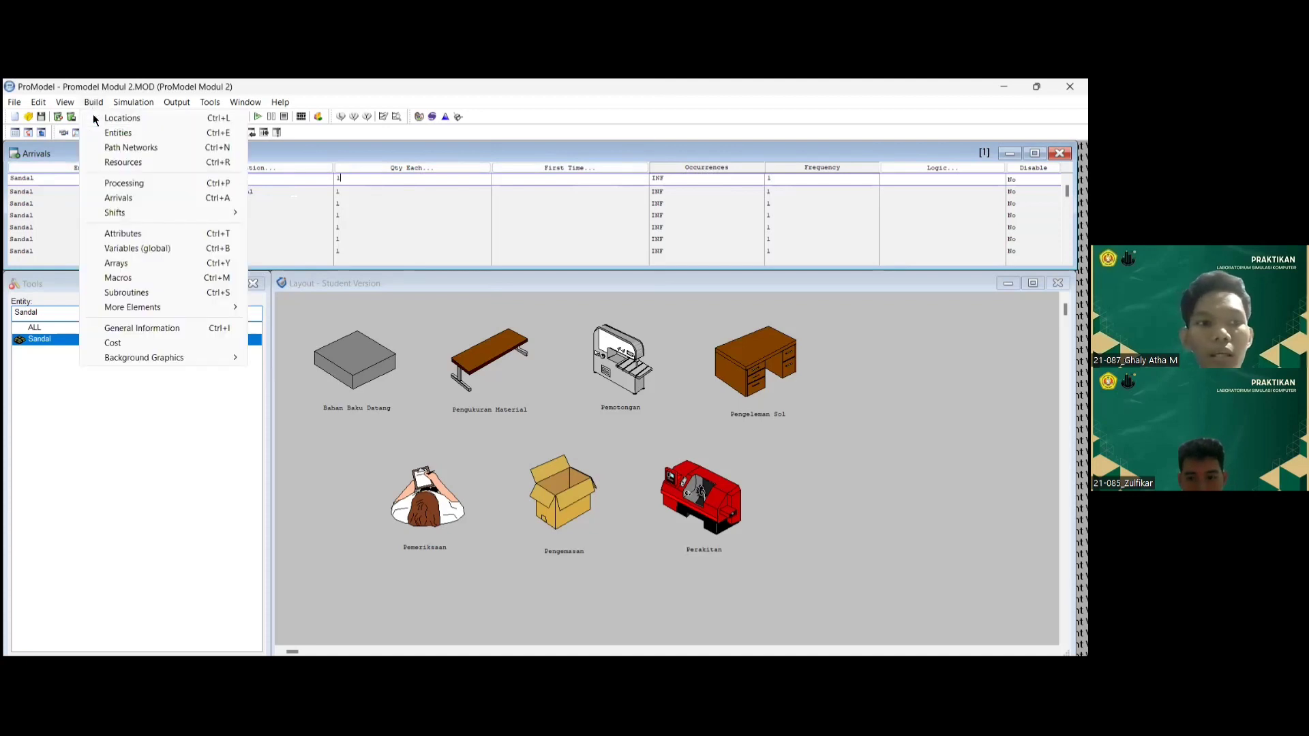
left_click(115, 184)
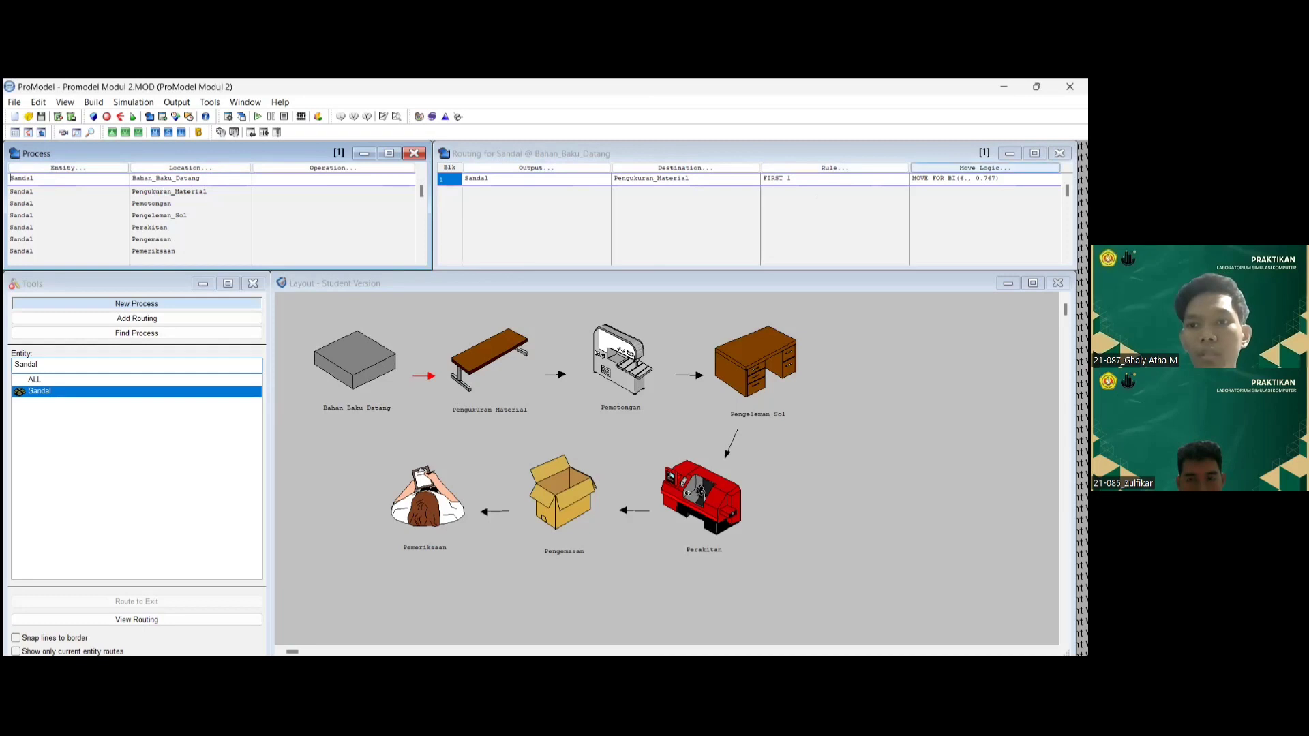
left_click(984, 167)
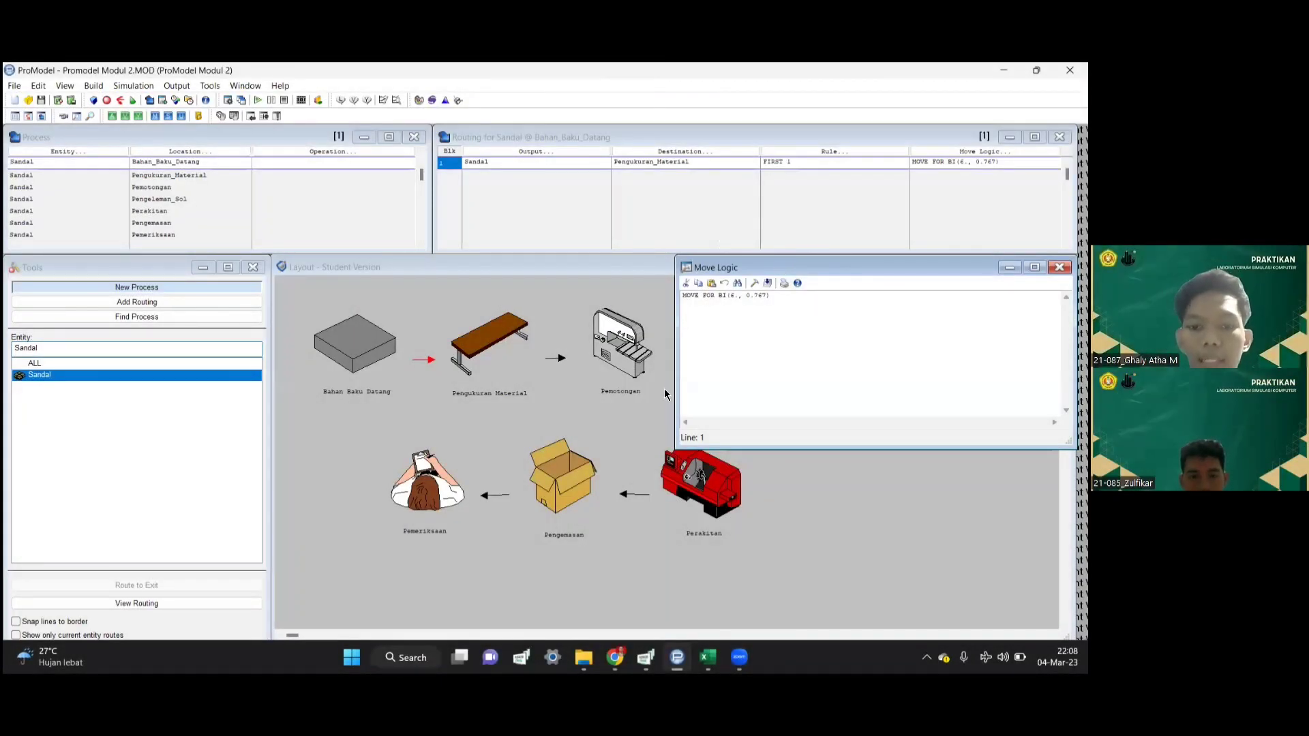
- Launch Stat::Fit from ProModel and arrange it side by side with the Excel workbook of activity measurements
left_click(707, 656)
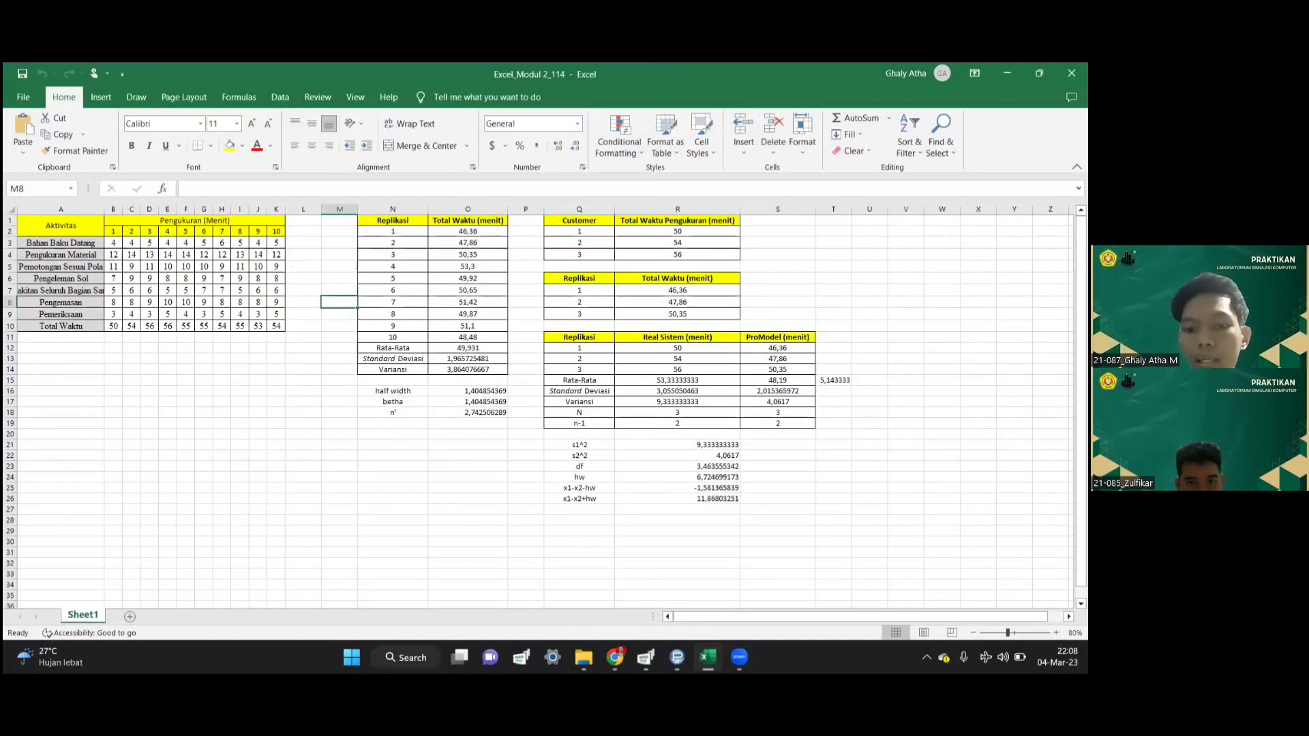
key("alt+Tab")
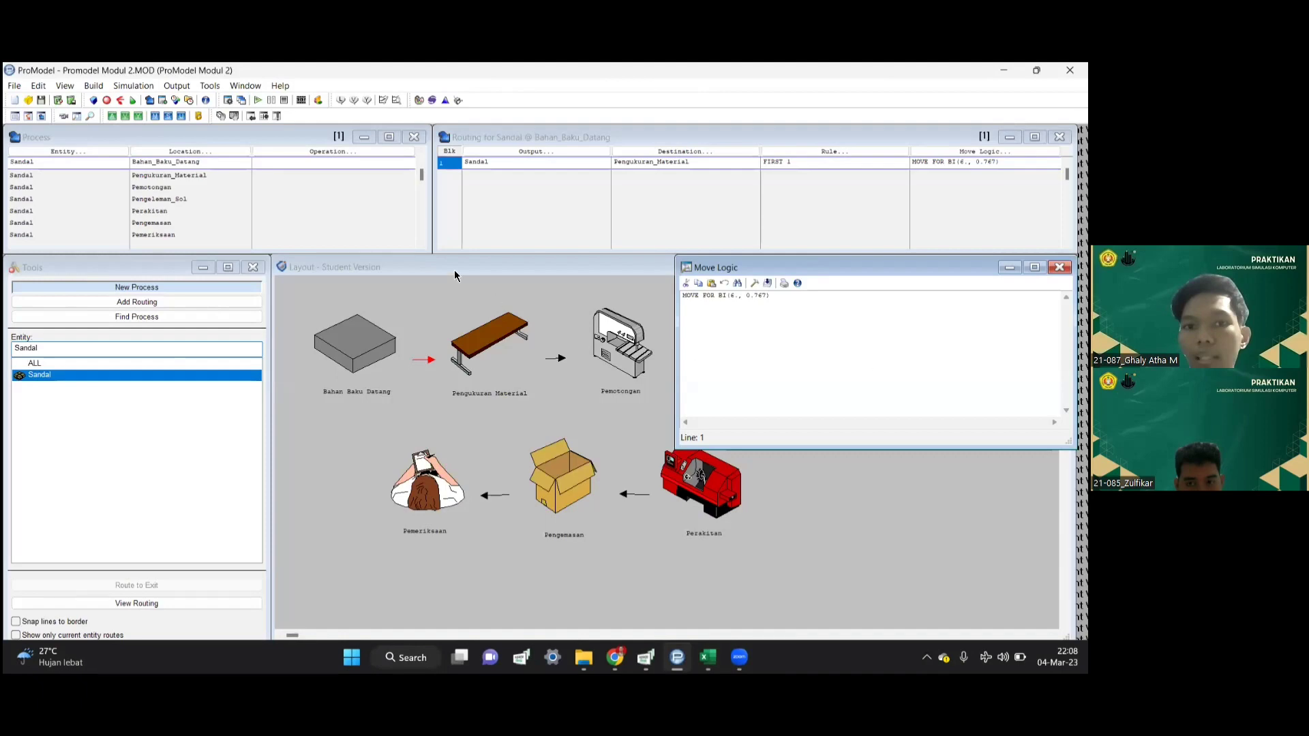
left_click(445, 101)
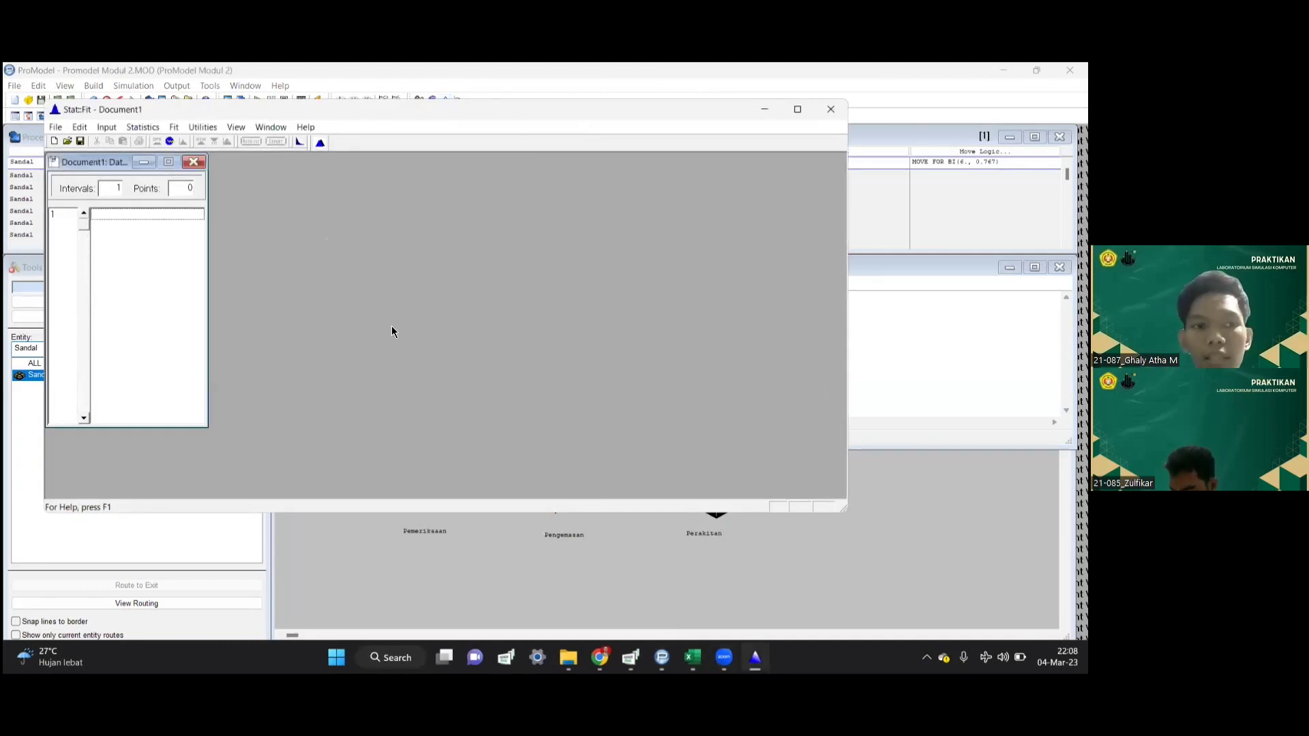
key("alt+Tab")
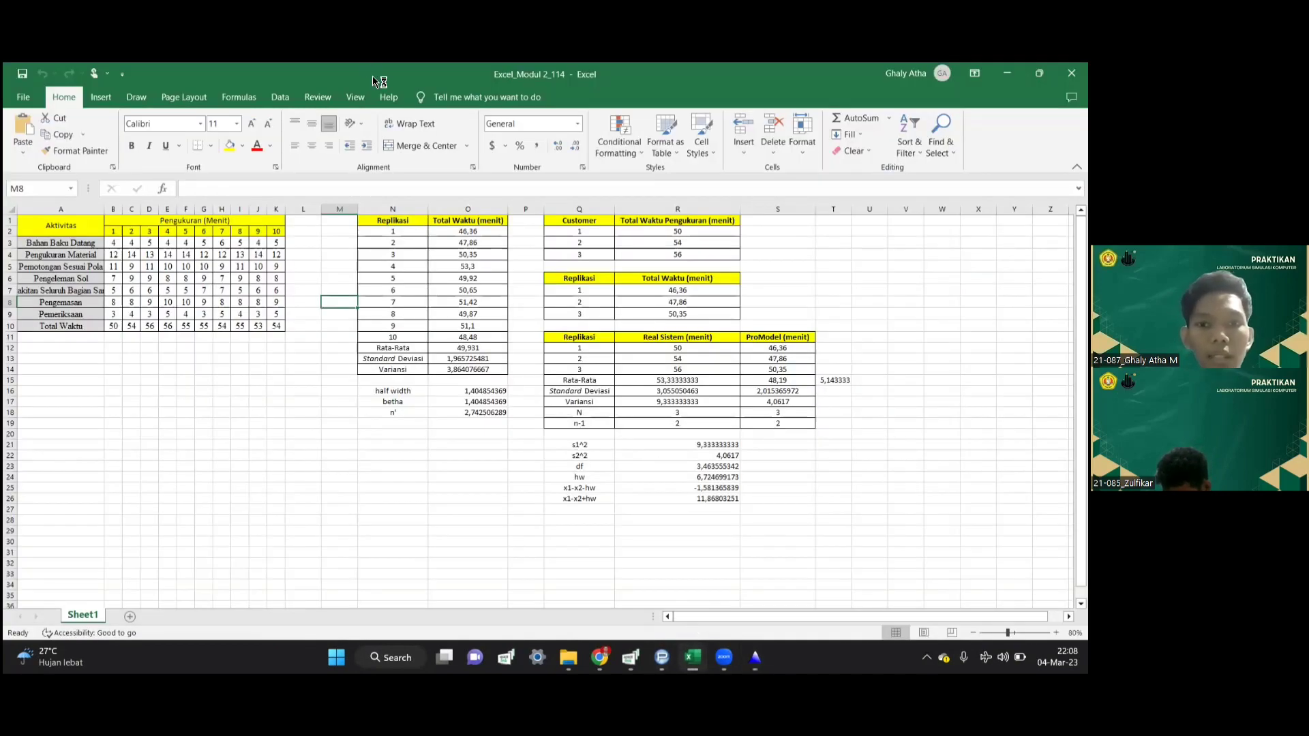
key("super+Right")
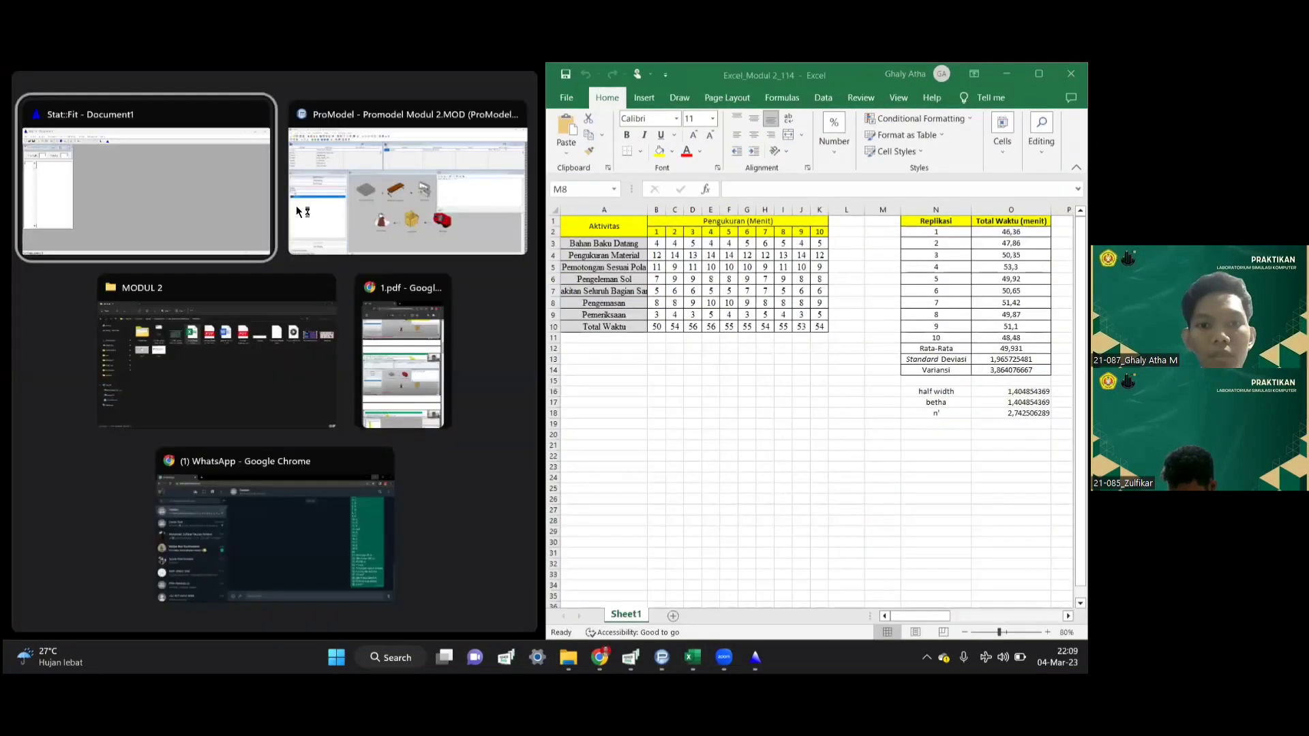
left_click(239, 194)
- Enter the ten Bahan Baku Datang times into the Stat::Fit data table: 4, 4, 5, 4, 4, 5, 6, 5, 4, 5
left_click(87, 174)
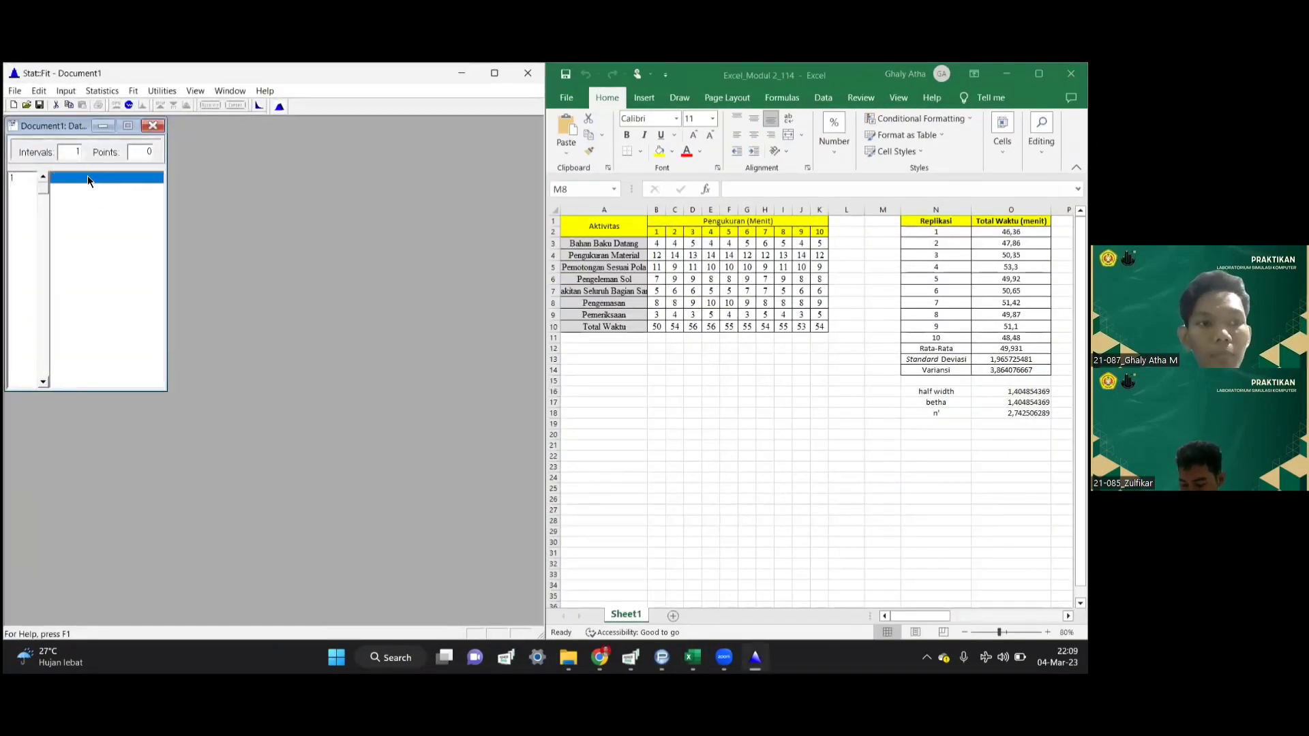
type("4")
key("Return")
type("4 5 4 4 5 ")
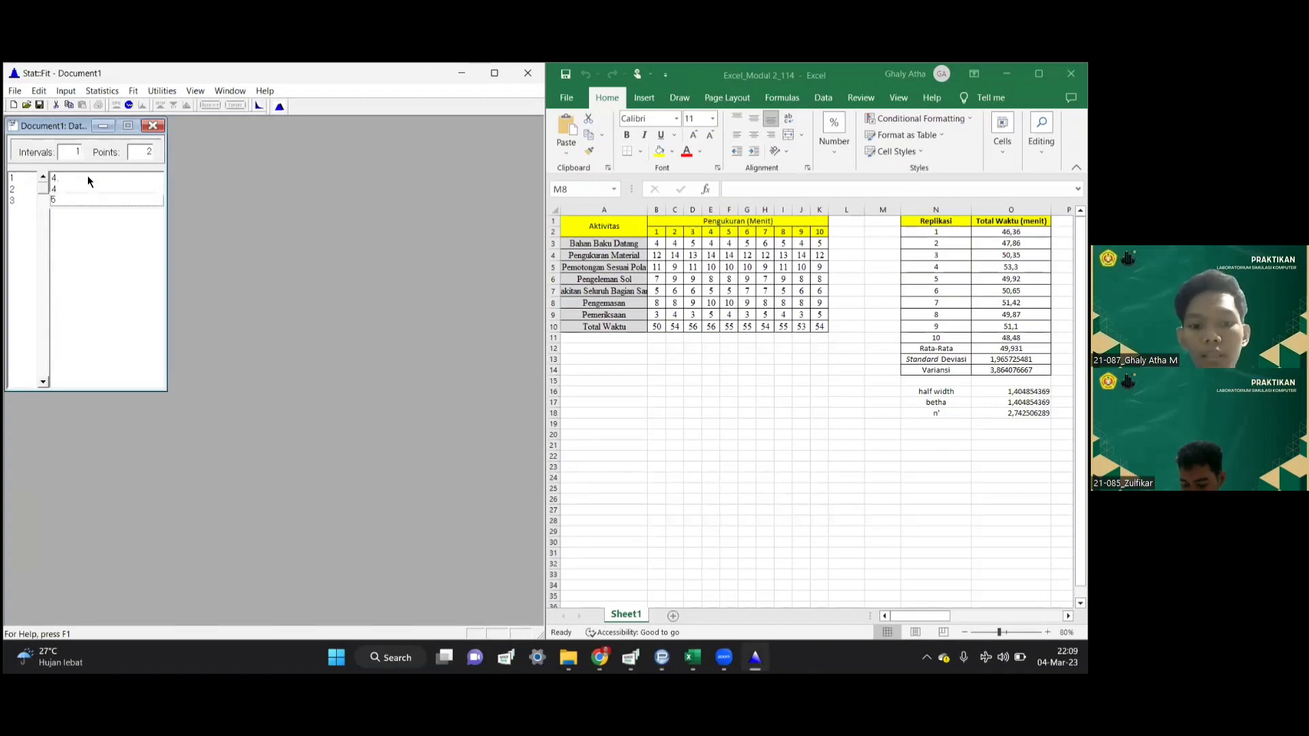
type("6")
key("Return")
type("5.")
key("Return")
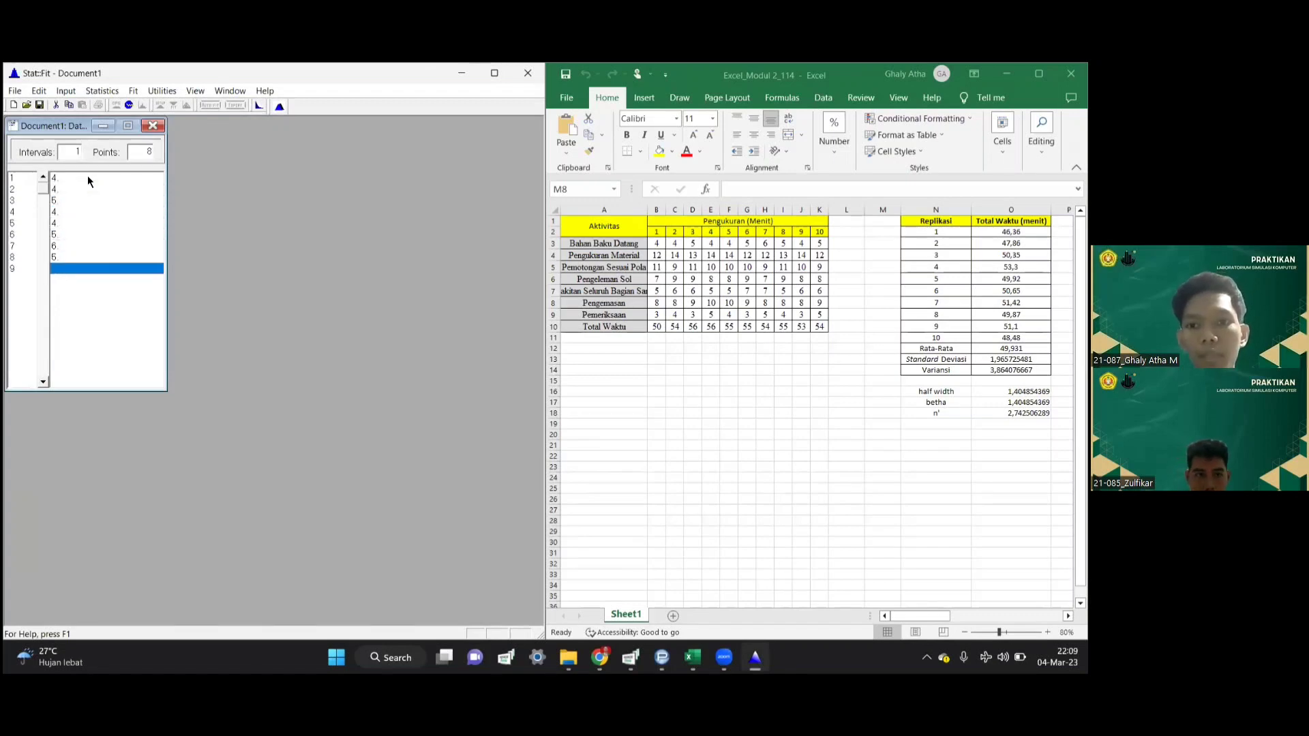
type("4")
key("Return")
type("5")
key("Return")
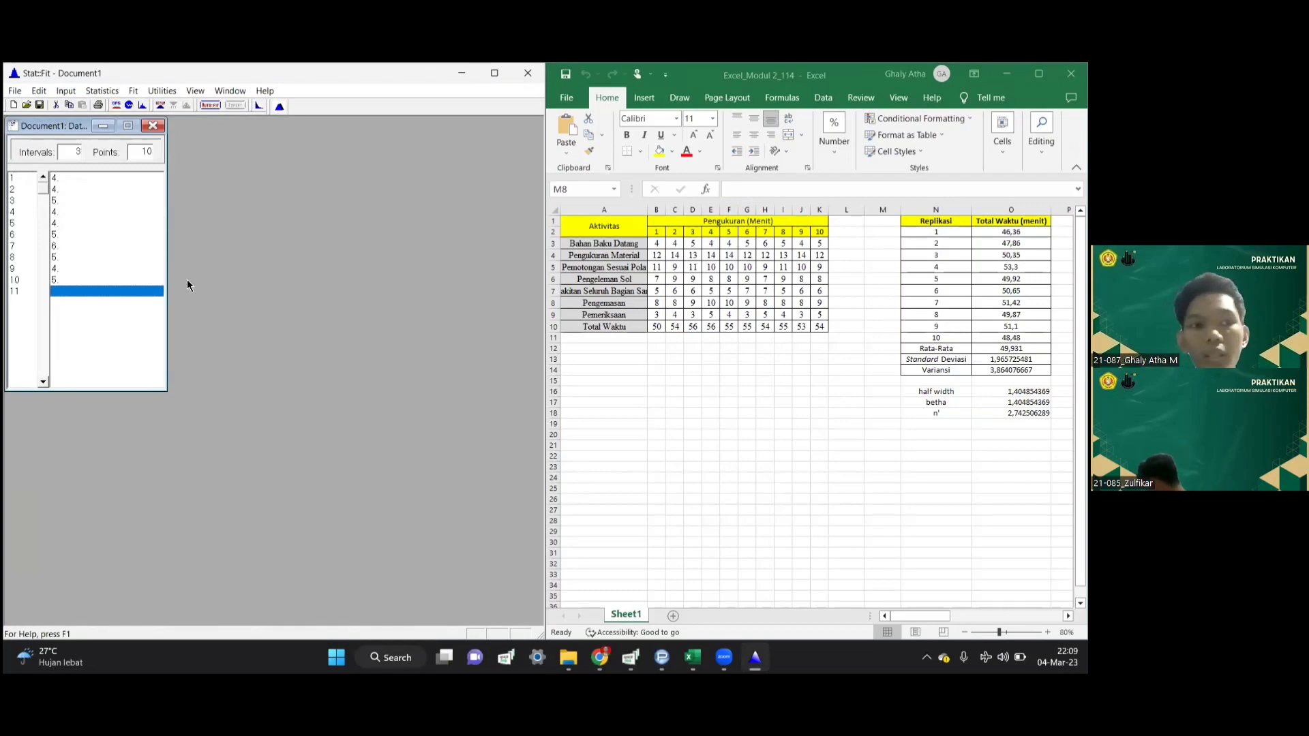
- Run Auto::Fit on the entered data using discrete distributions
left_click(210, 107)
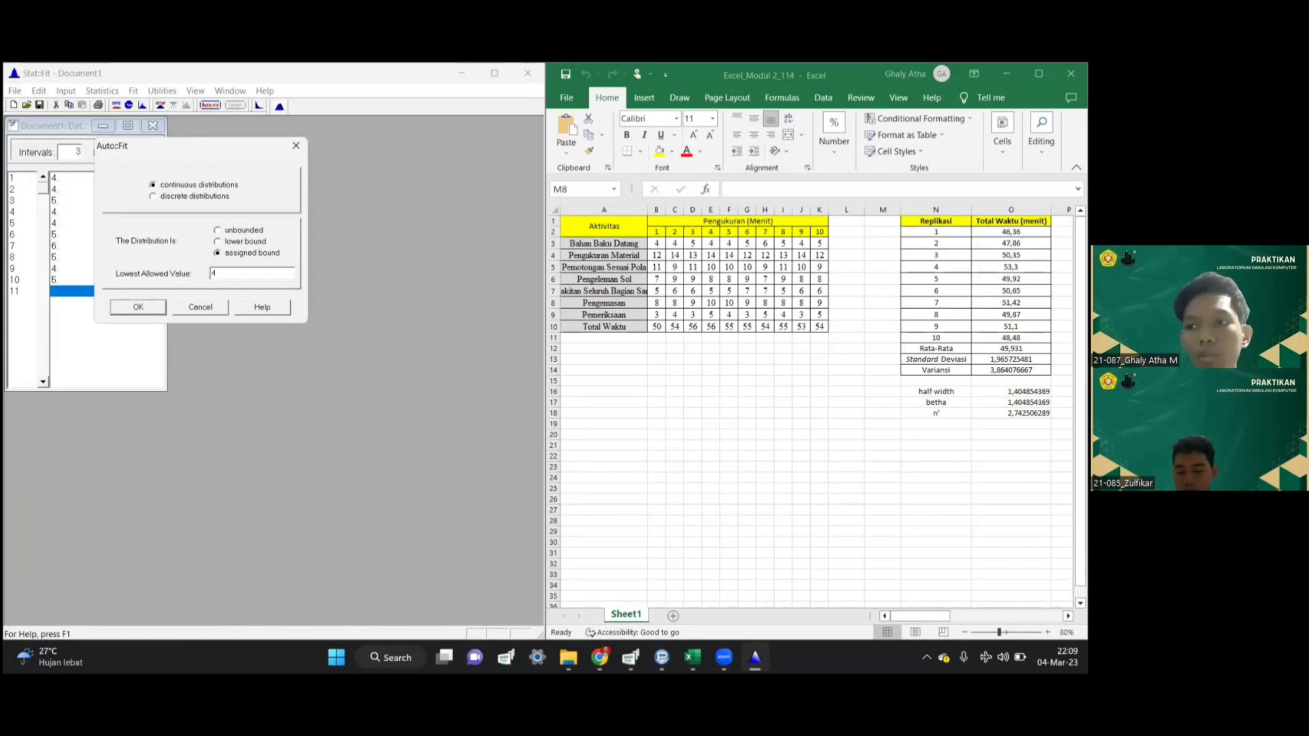
left_click(165, 199)
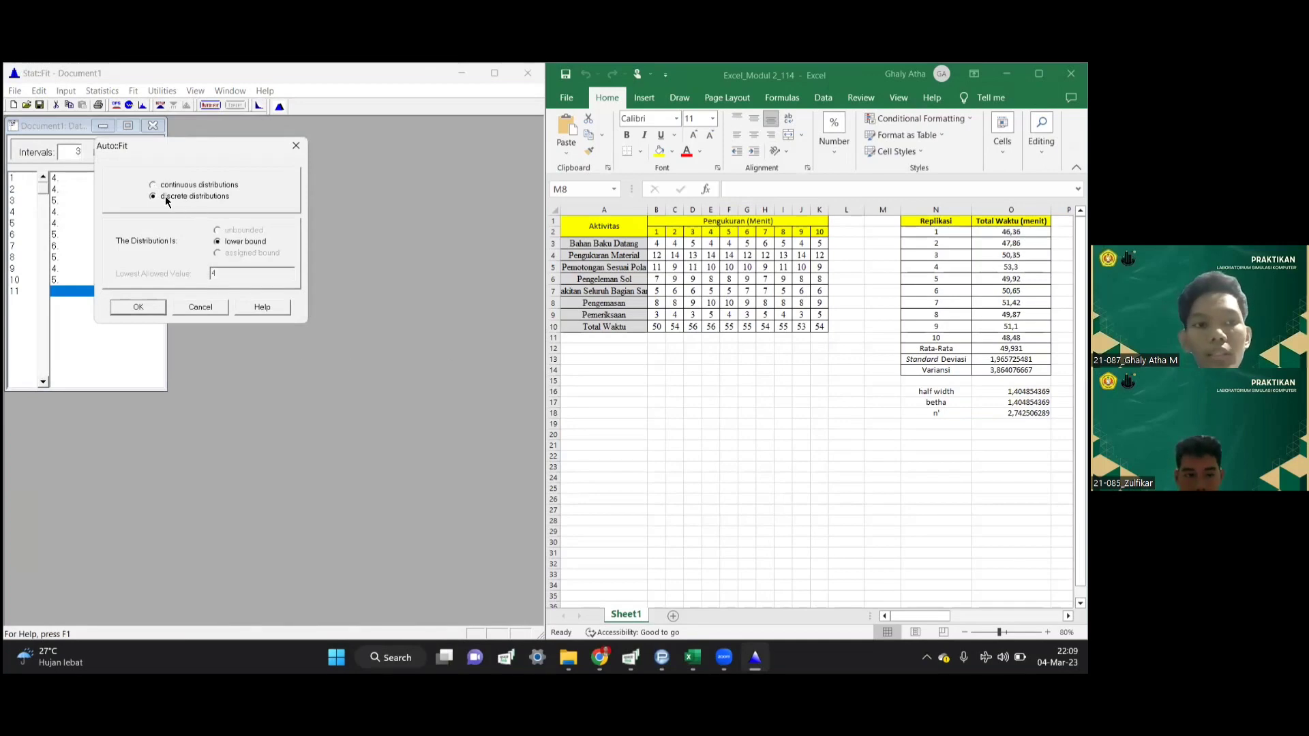
left_click(141, 307)
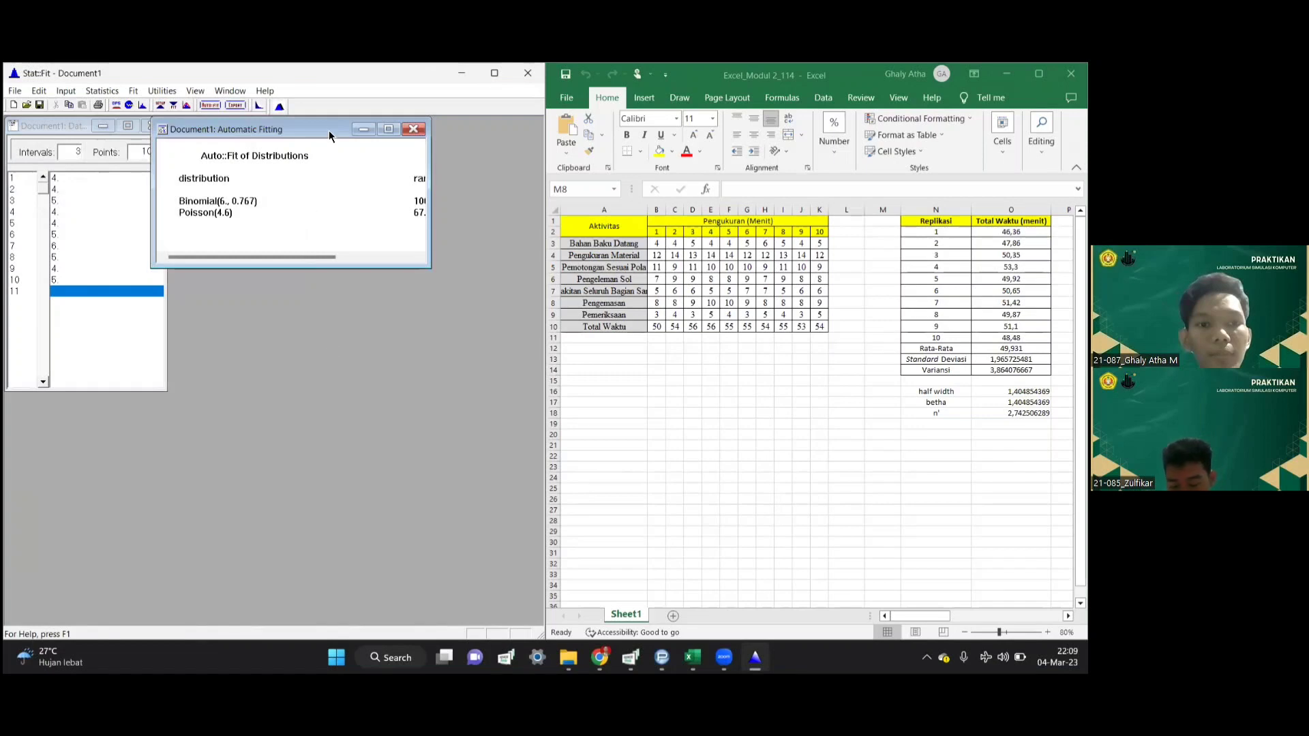
- Reposition the automatic fitting results and compare the ranks of the Binomial and Poisson distributions
left_click_drag(329, 130, 253, 148)
left_click_drag(233, 277, 230, 276)
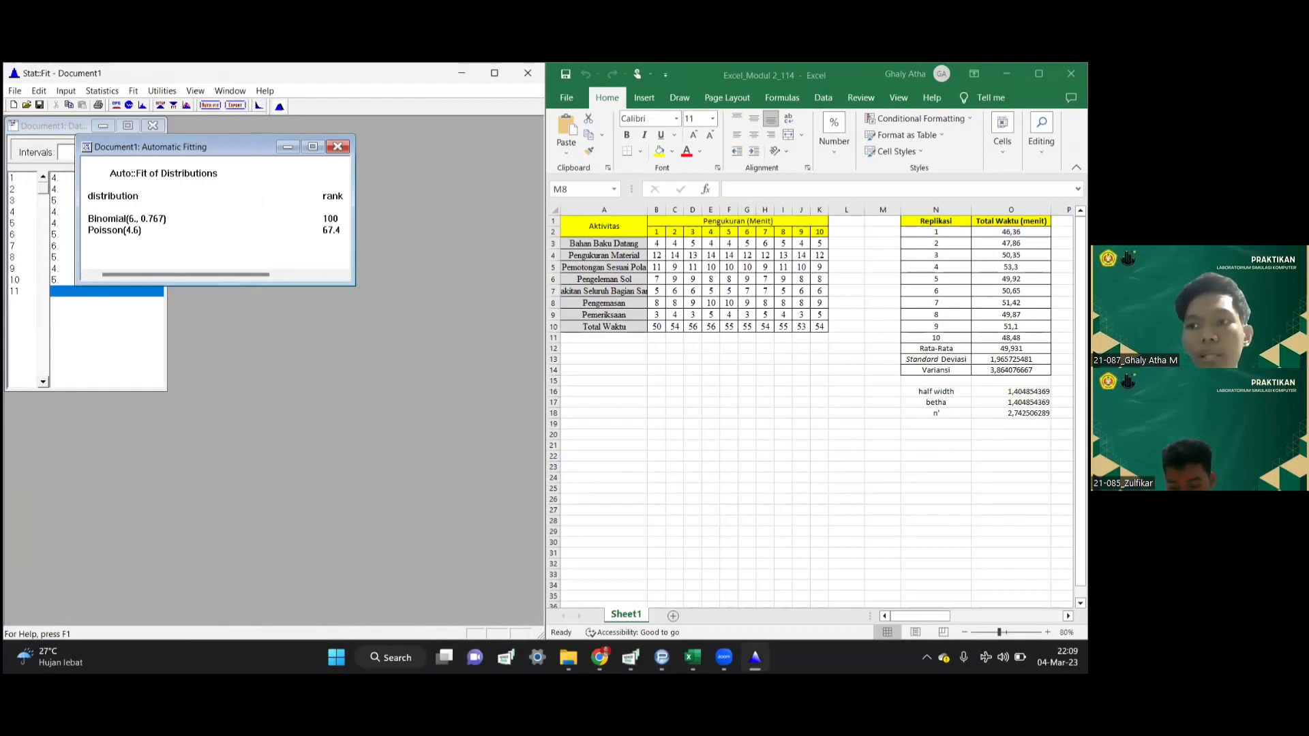
left_click(334, 219)
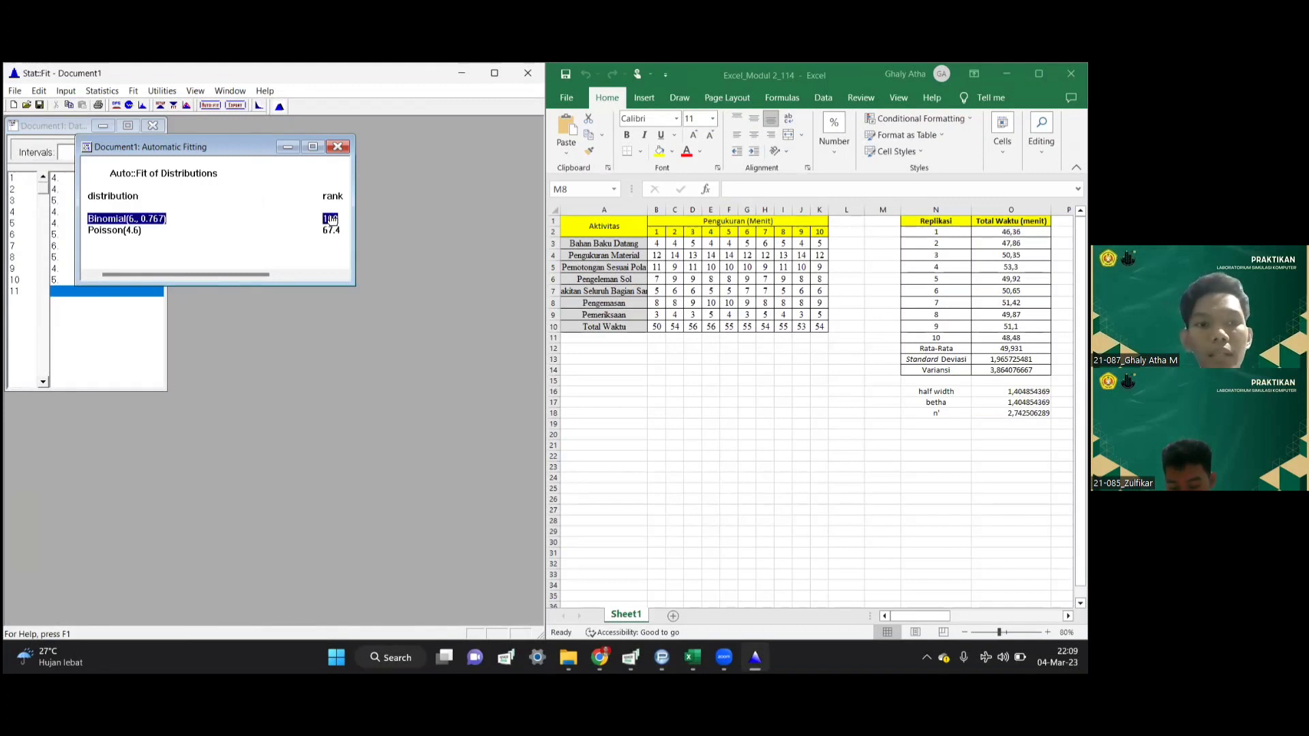
left_click(257, 231)
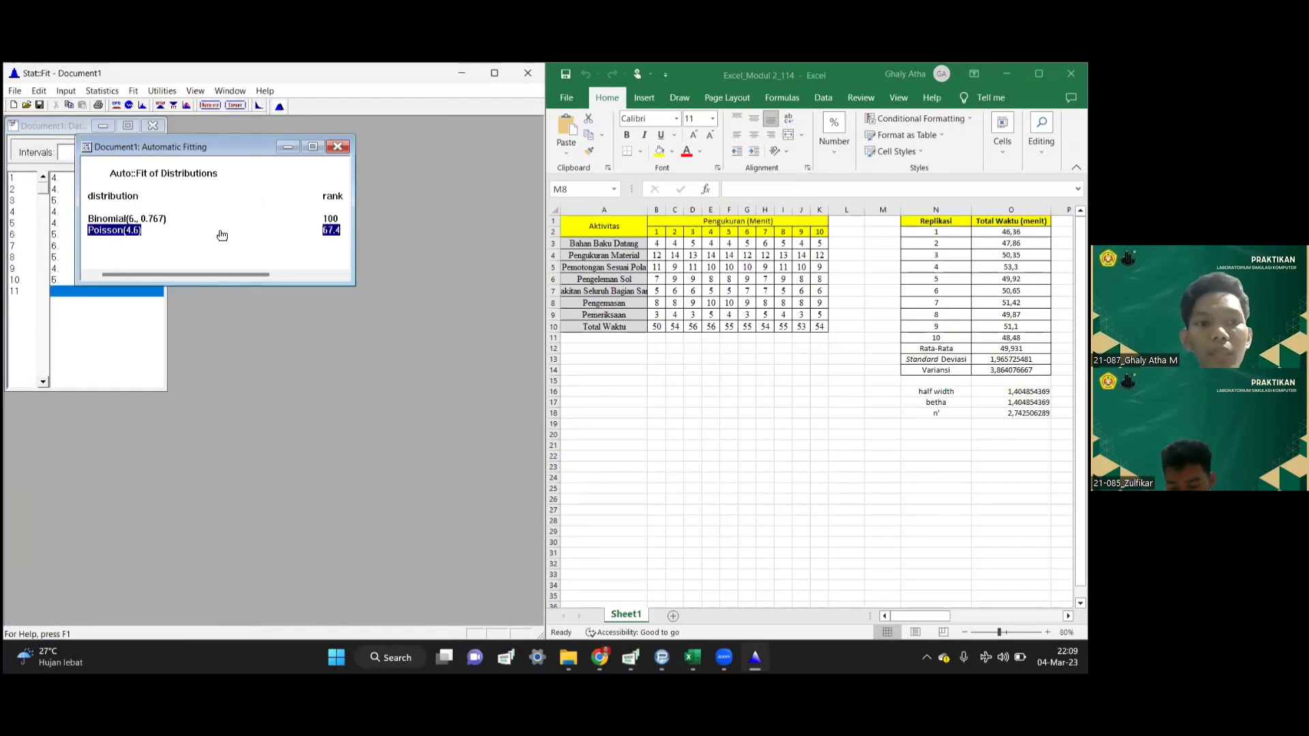
left_click(222, 234)
left_click(300, 237)
left_click(328, 243)
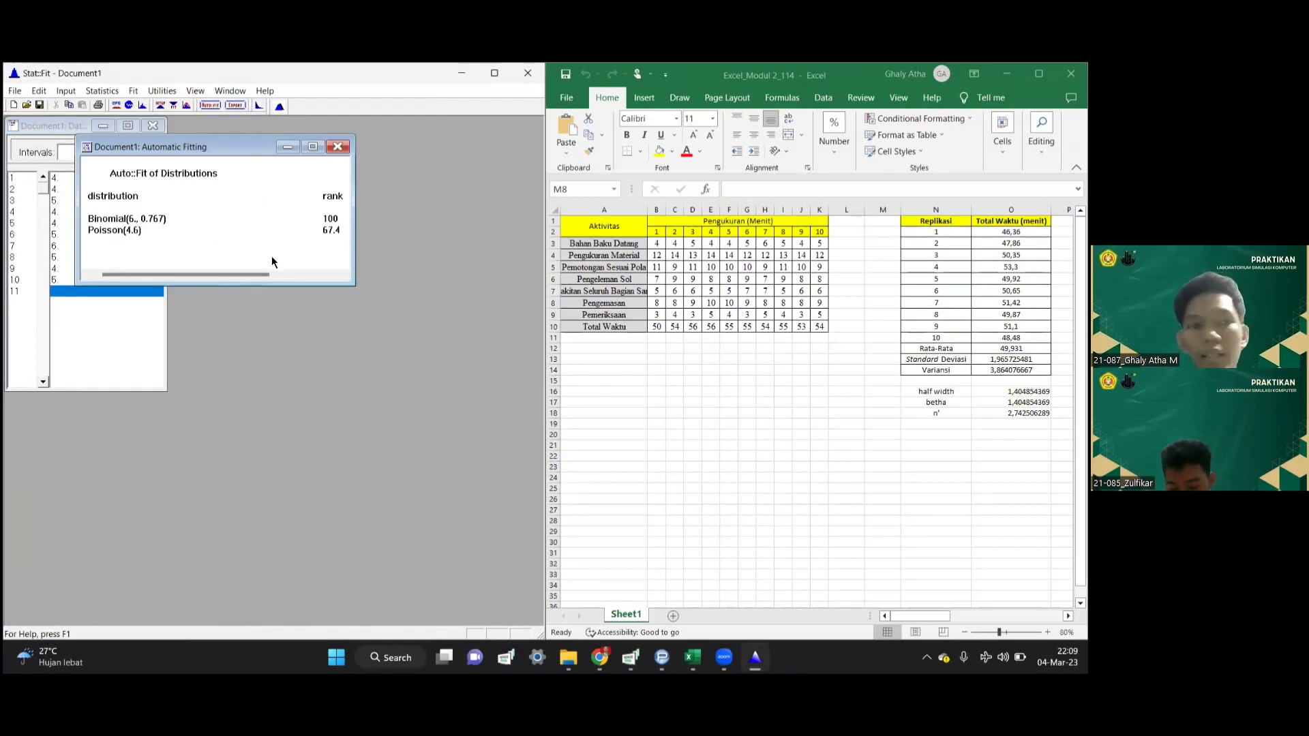
- Export the fitted Binomial distribution to the clipboard in ProModel format with precision 3
left_click(237, 107)
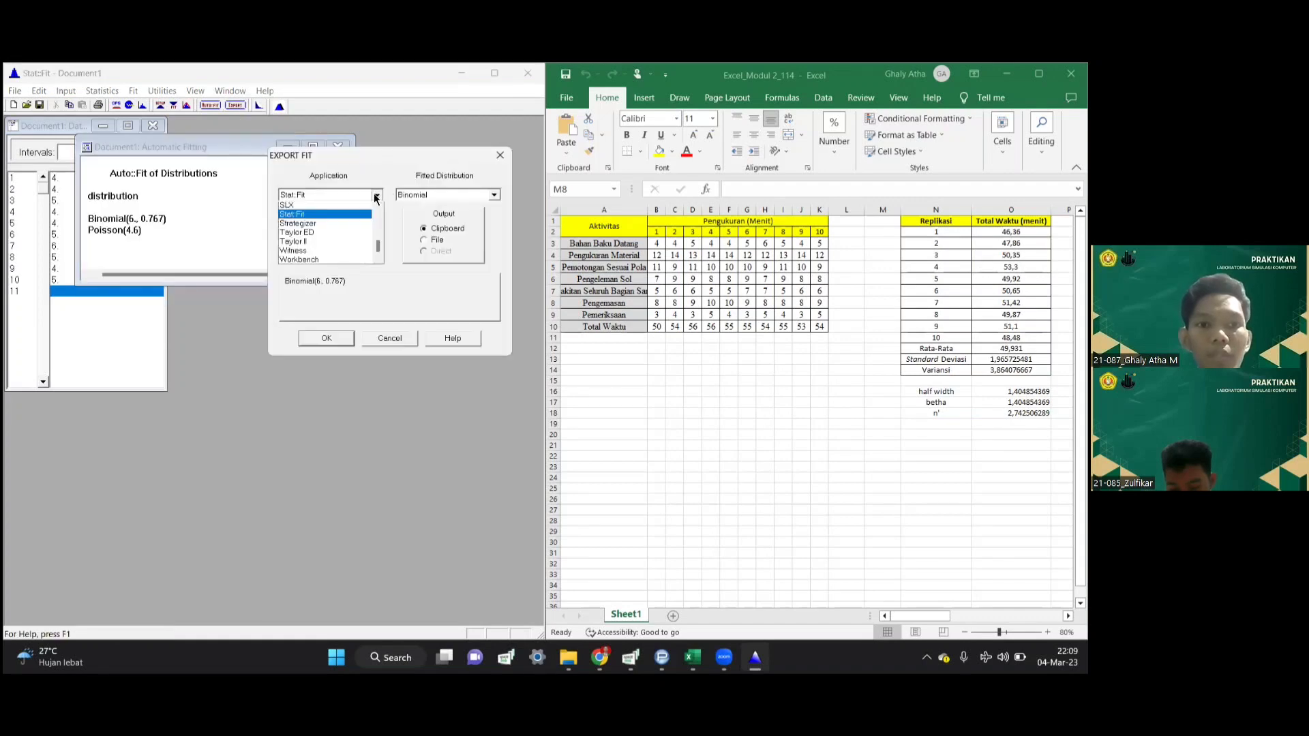
left_click(377, 195)
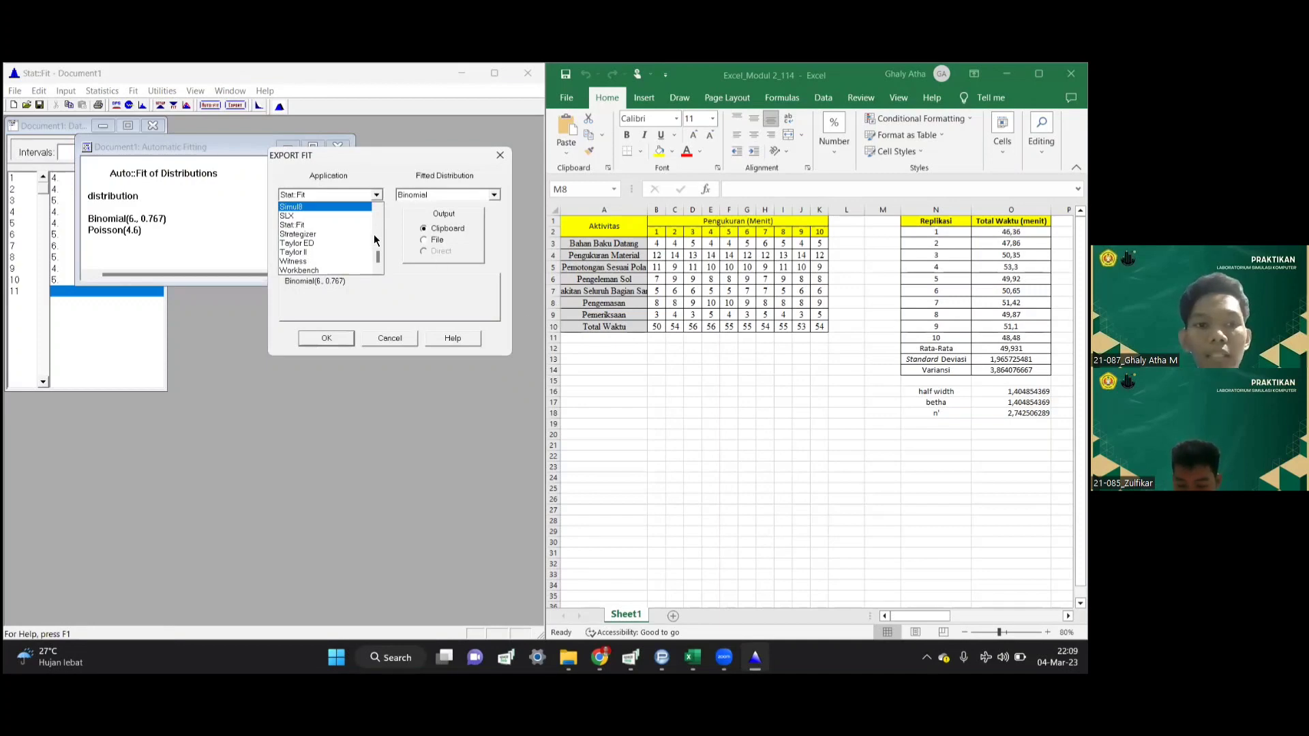
scroll(376, 256, "up", 2)
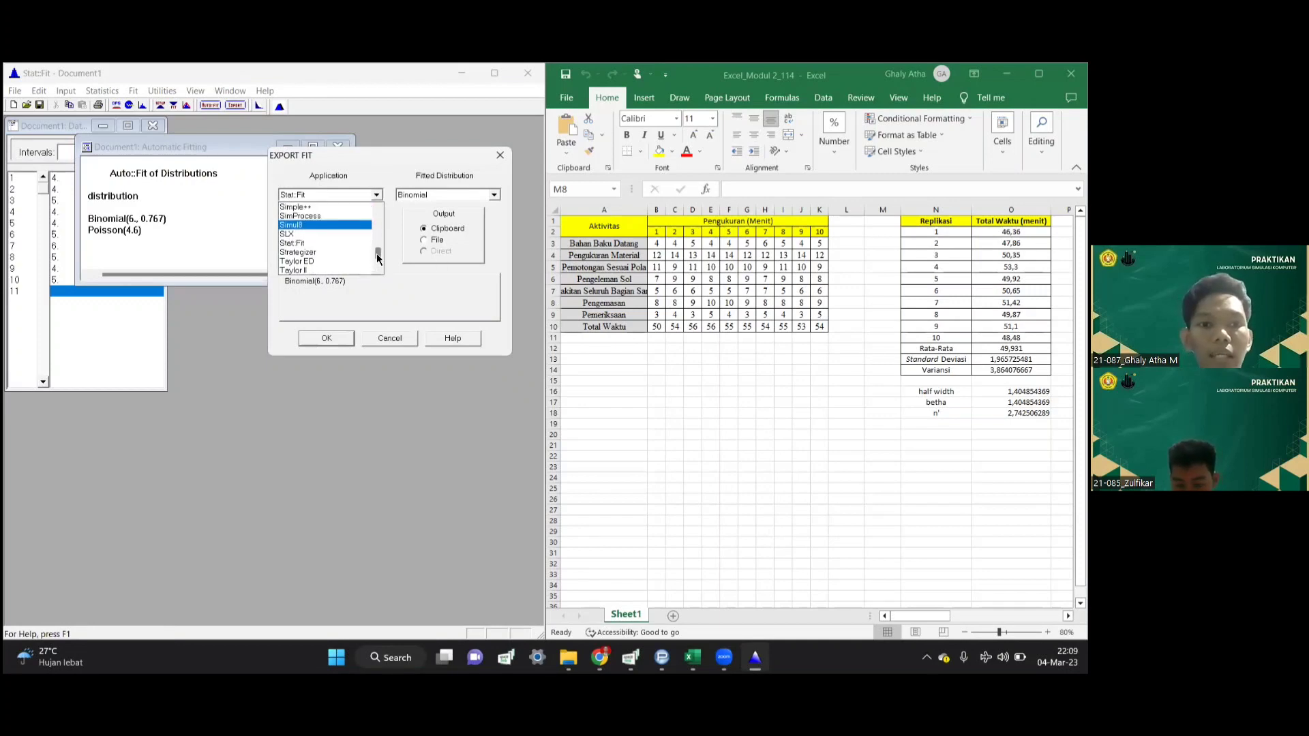
scroll(376, 254, "up", 1)
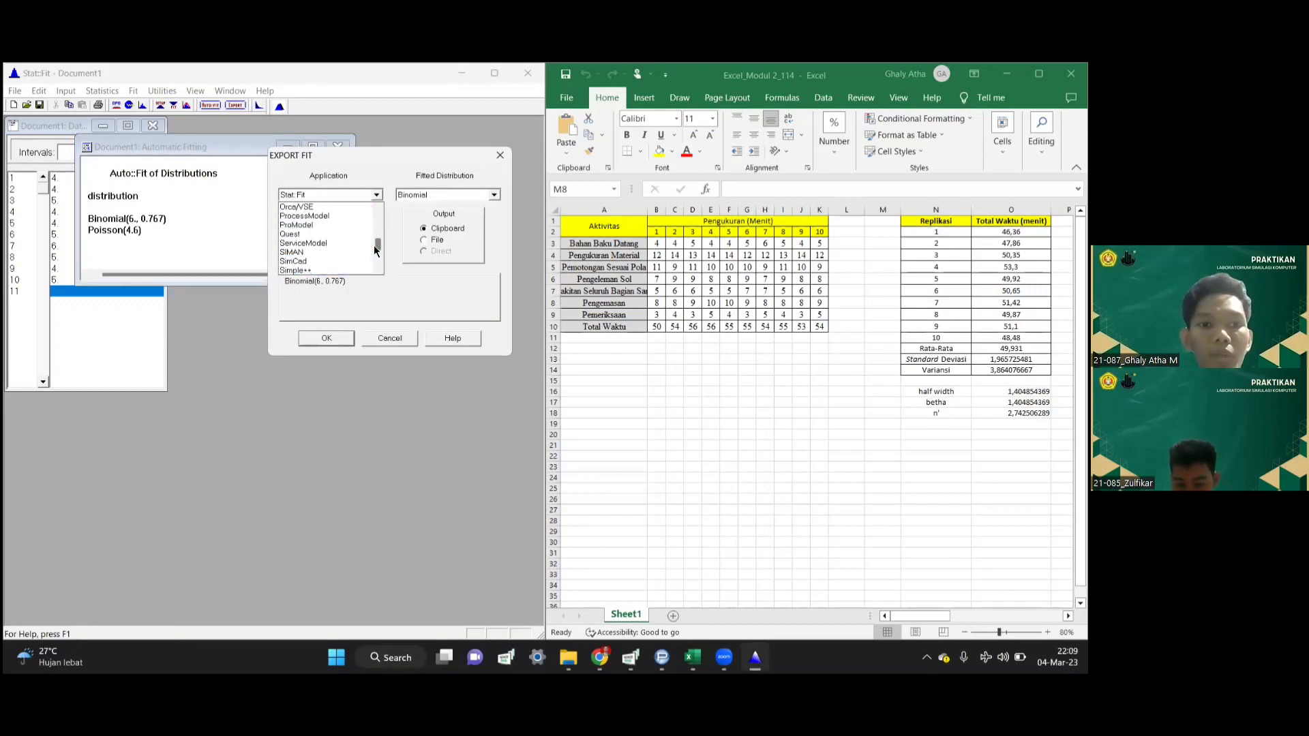
left_click(338, 225)
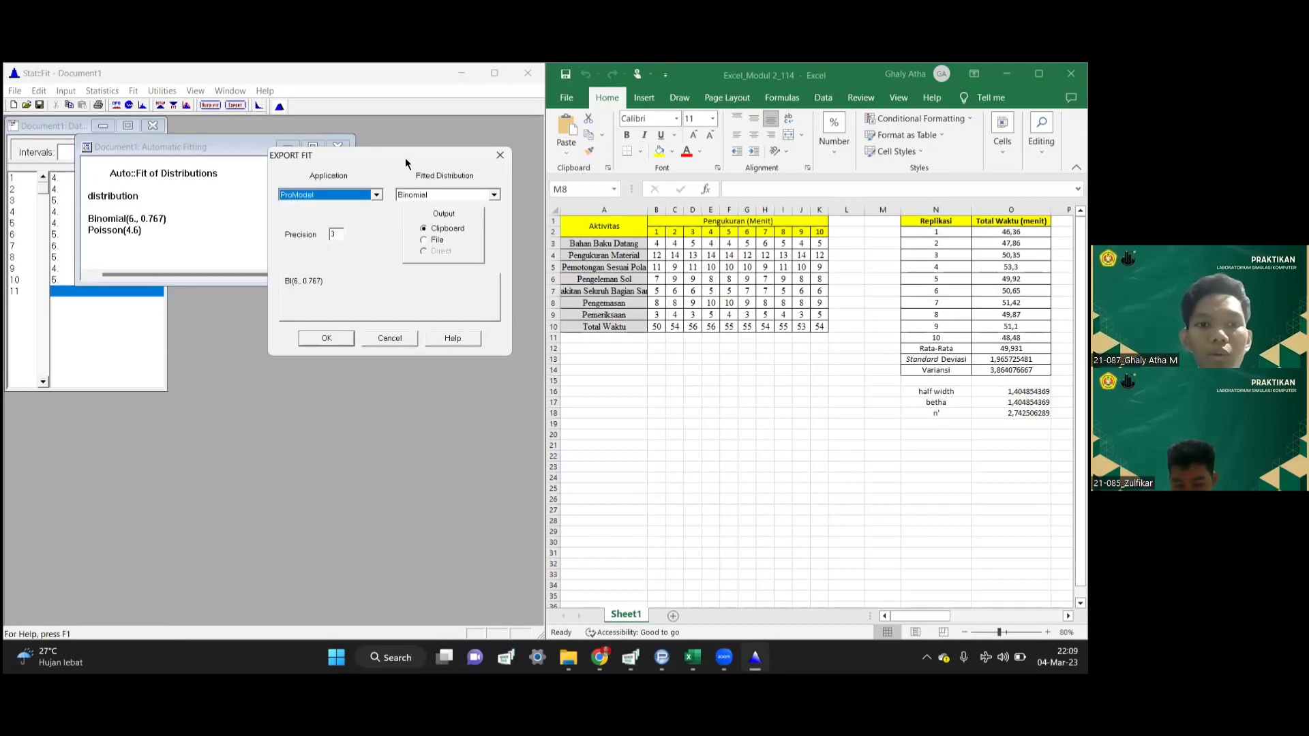
left_click_drag(404, 158, 373, 298)
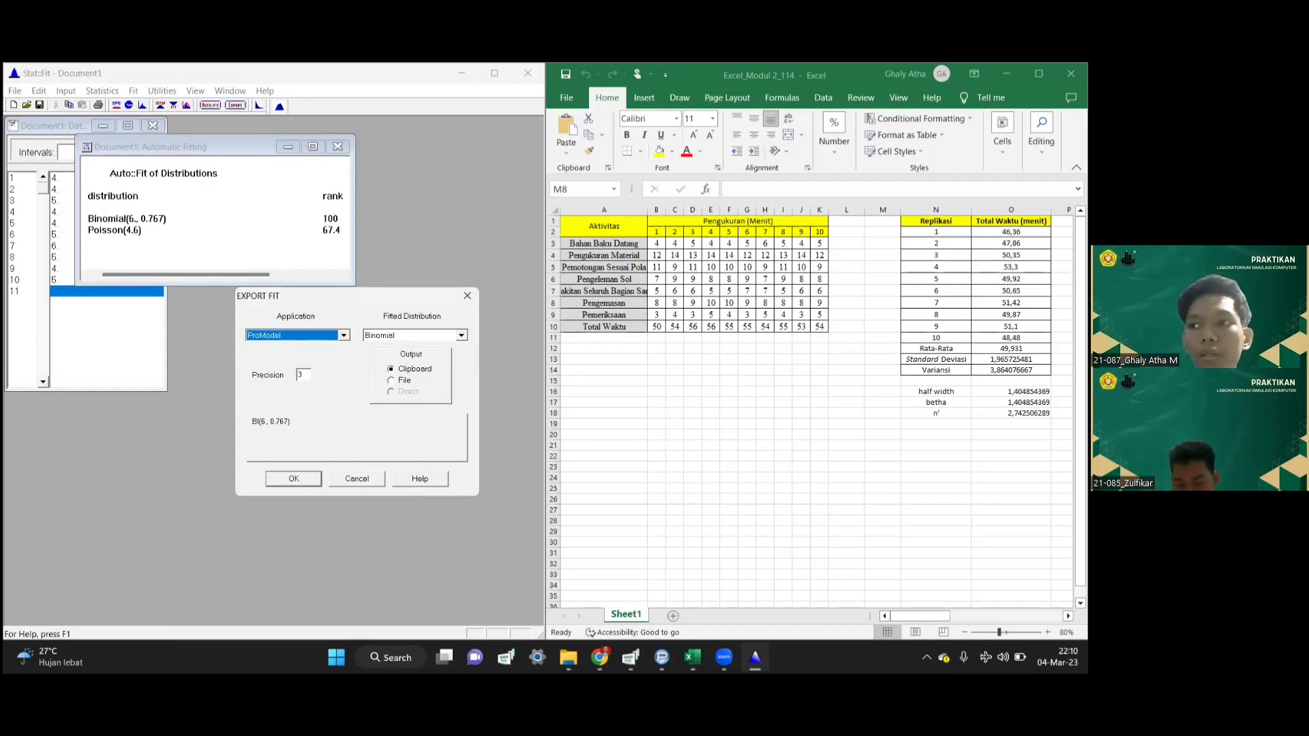
left_click(302, 477)
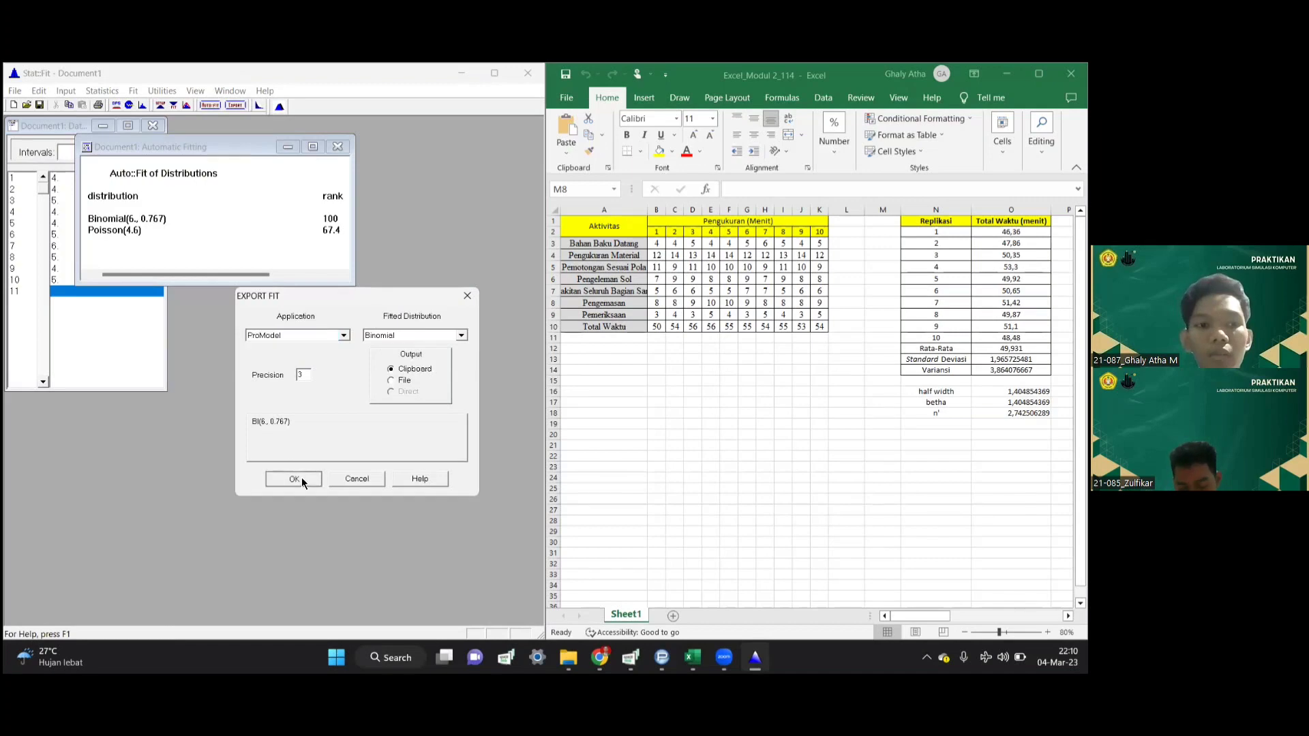
- Close the fitting results and Stat::Fit without saving Document1, and return to the ProModel window
left_click(336, 147)
left_click(528, 73)
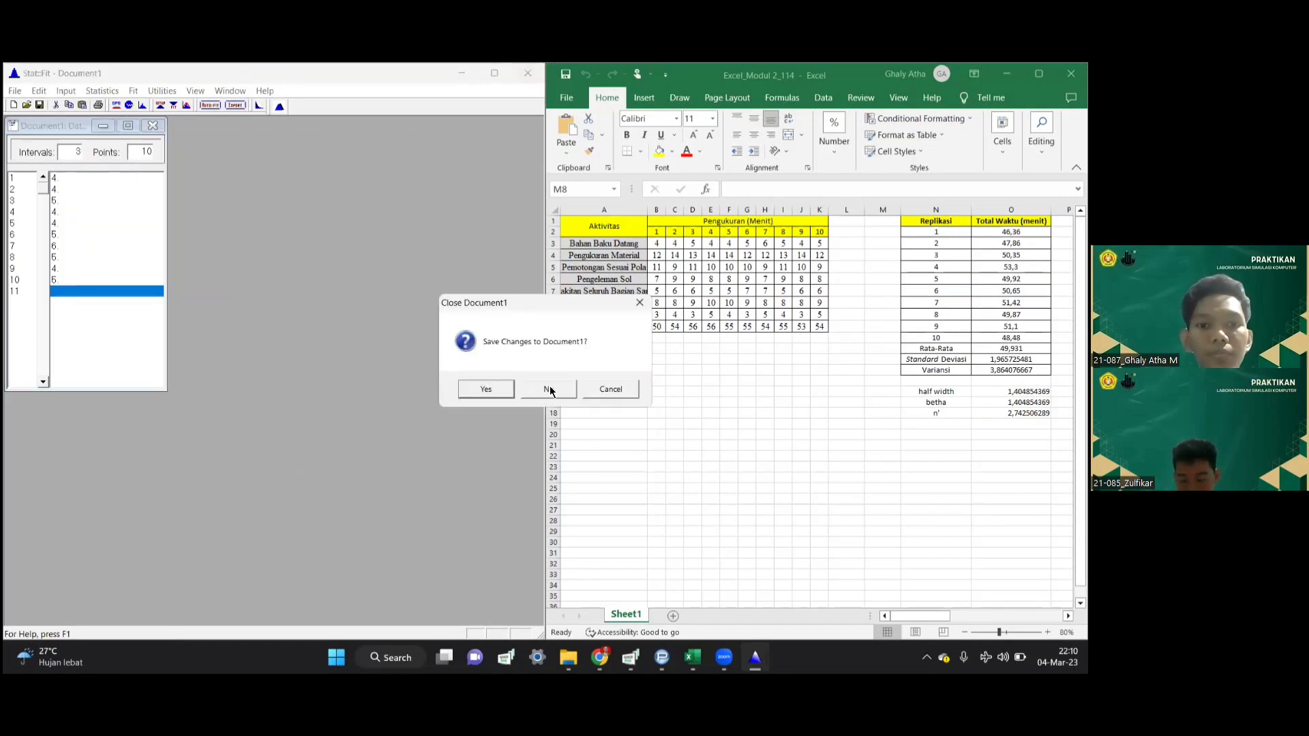
left_click(538, 388)
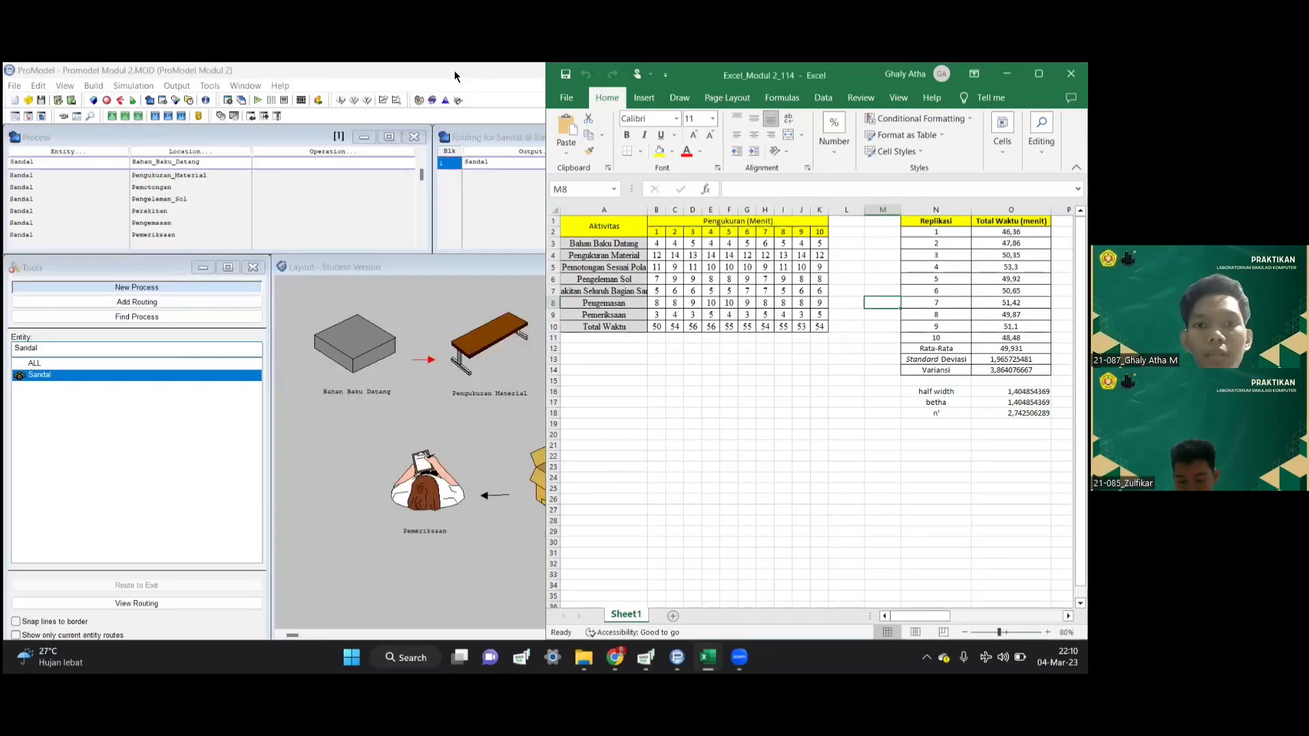
left_click(454, 71)
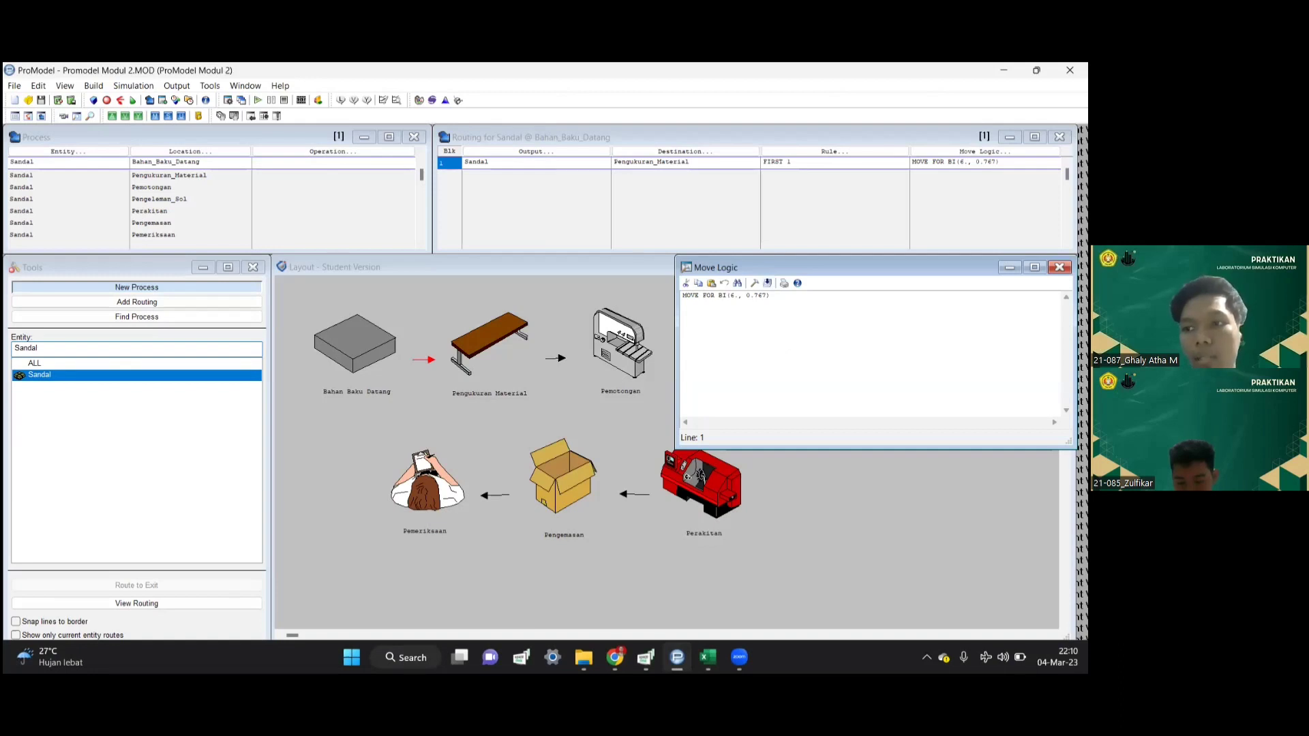
- Compose MOVE FOR BI(6., 0.767) in the Logic Builder for the Bahan_Baku_Datang routing, and close the logic windows without pasting it
left_click(753, 283)
left_click_drag(604, 260, 590, 253)
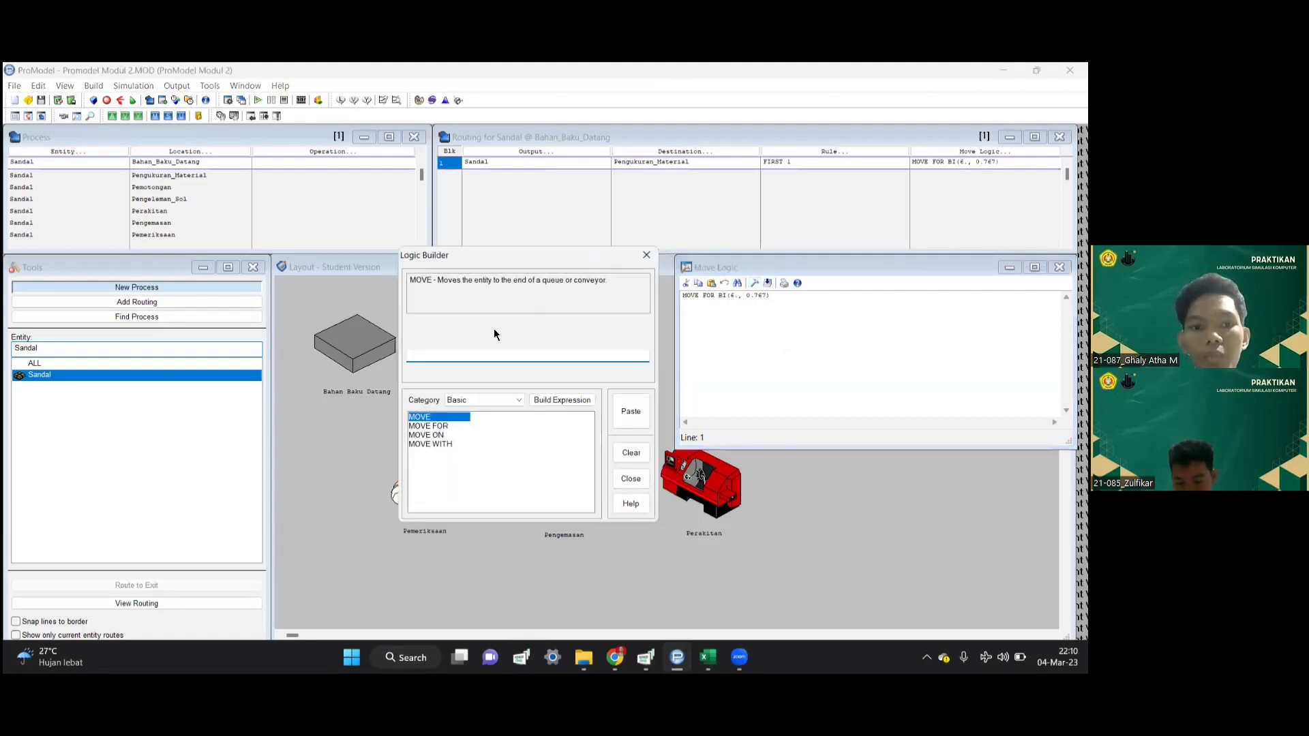
left_click(438, 427)
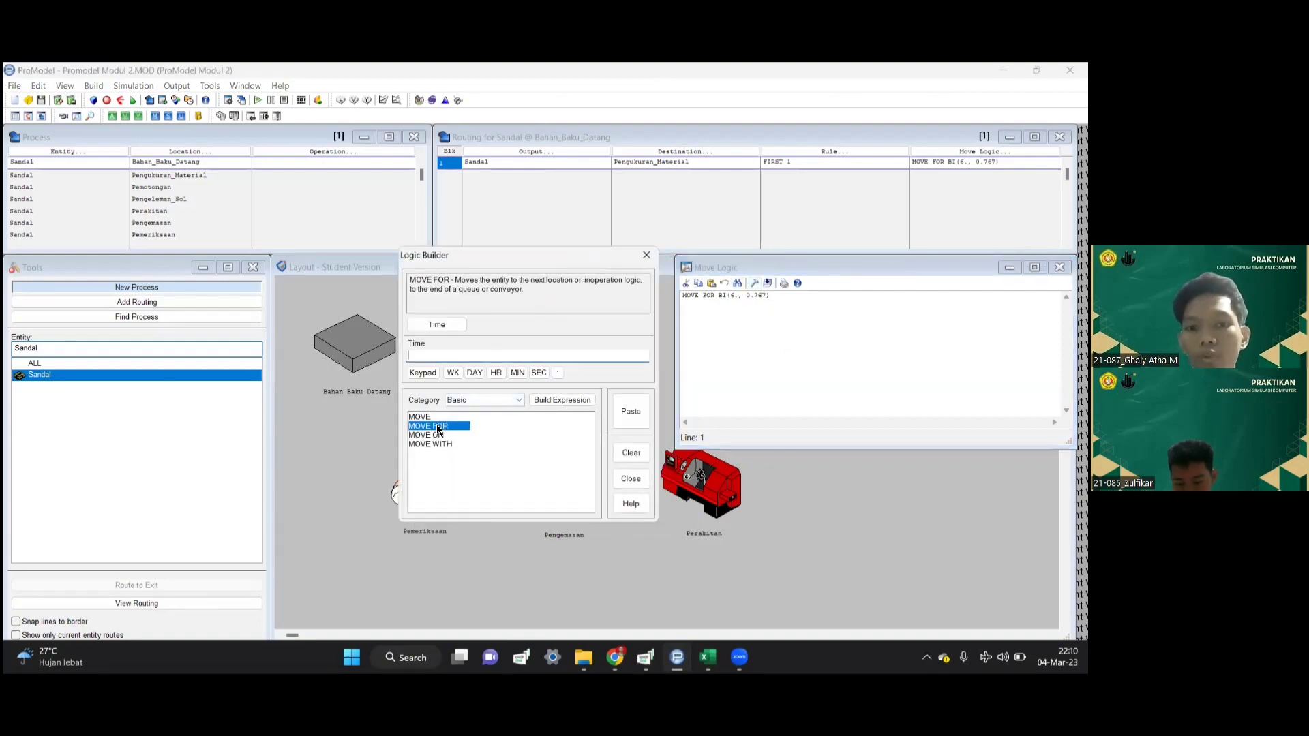
right_click(463, 356)
left_click(496, 413)
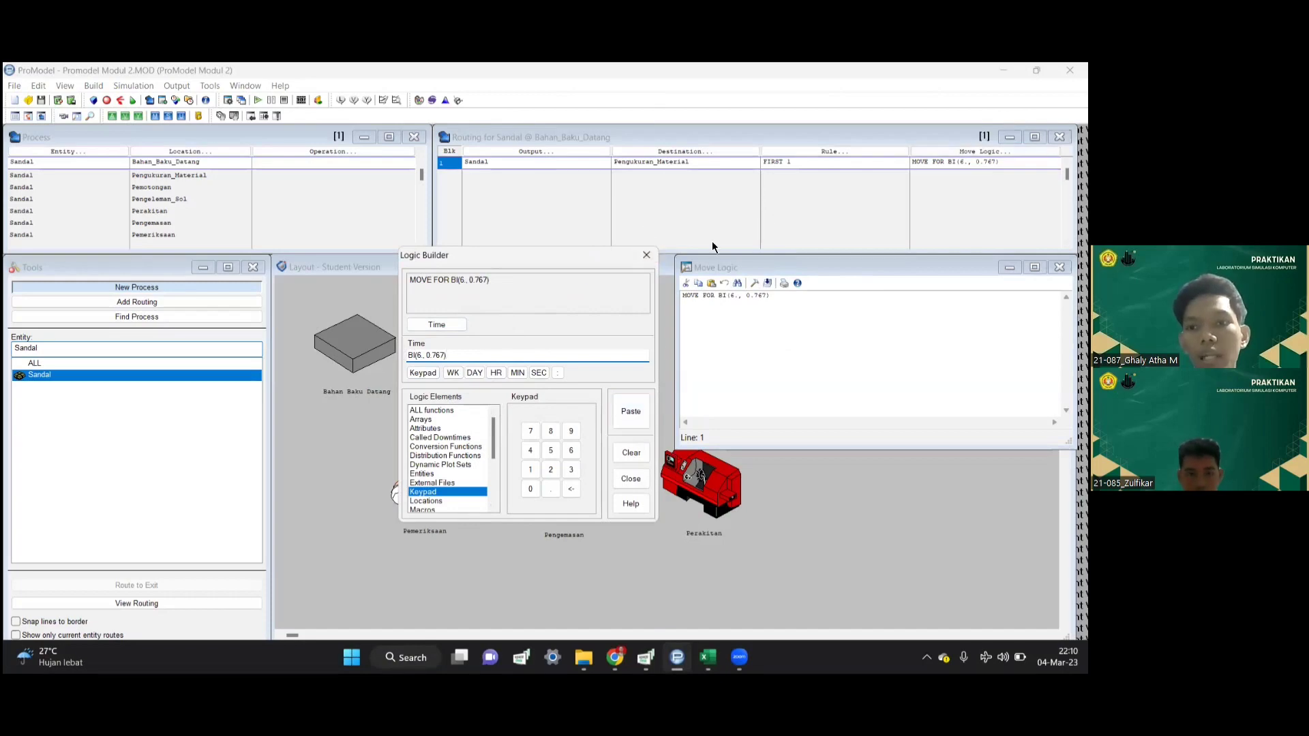
left_click(646, 255)
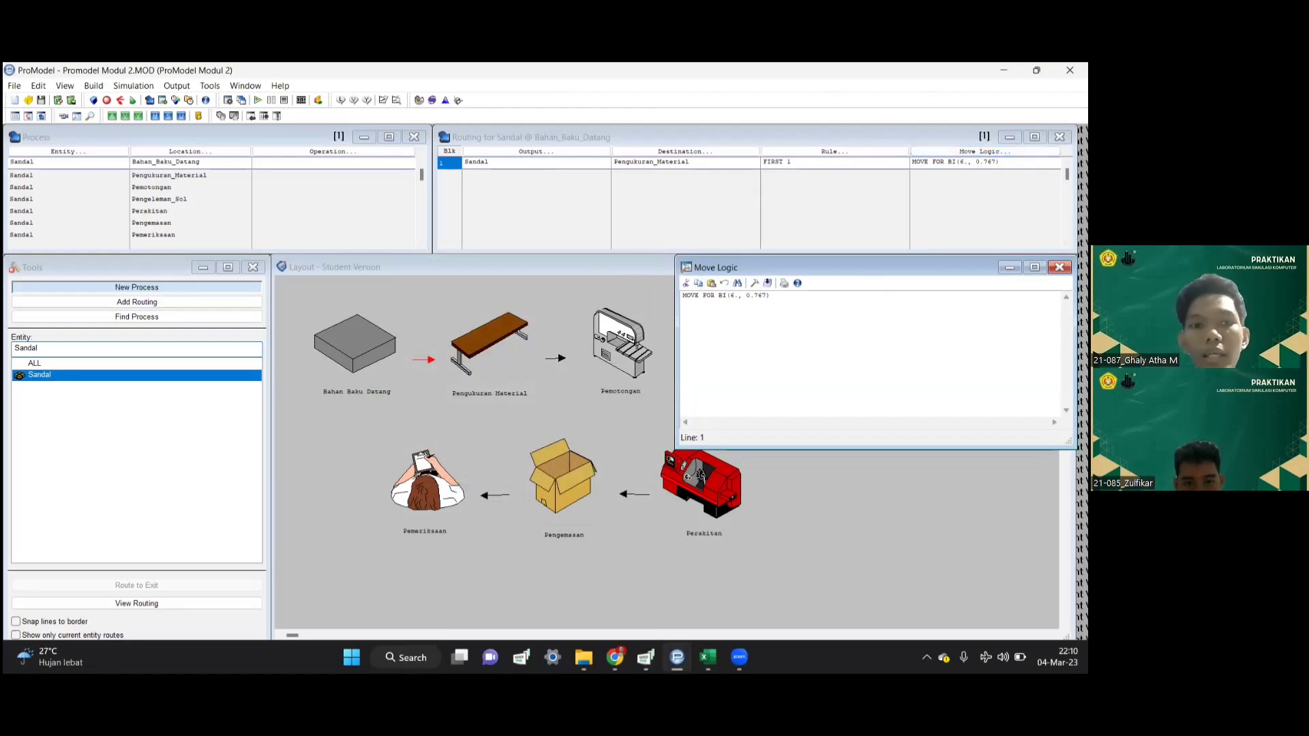
left_click(1060, 267)
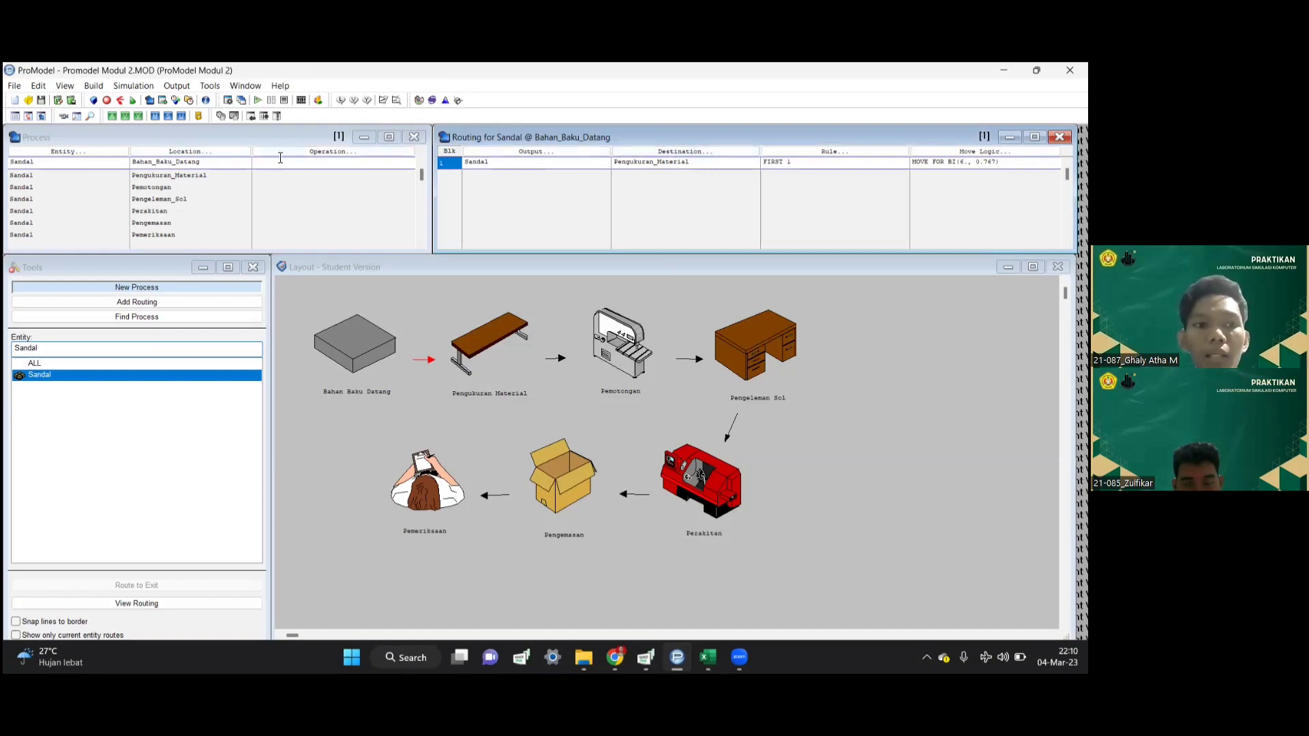
- Review the routing destination and move logic of each process location from Pengukuran_Material to Pemeriksaan, and return to Bahan_Baku_Datang
left_click(191, 175)
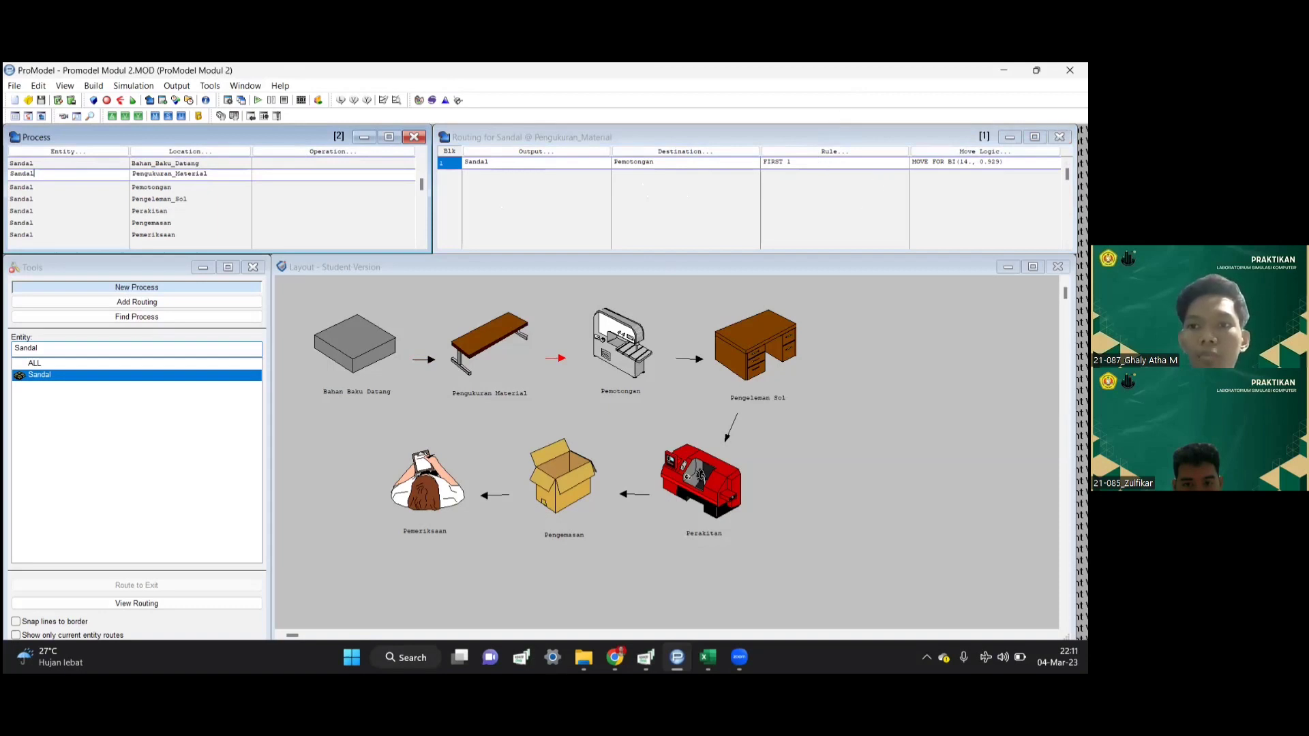
left_click(187, 188)
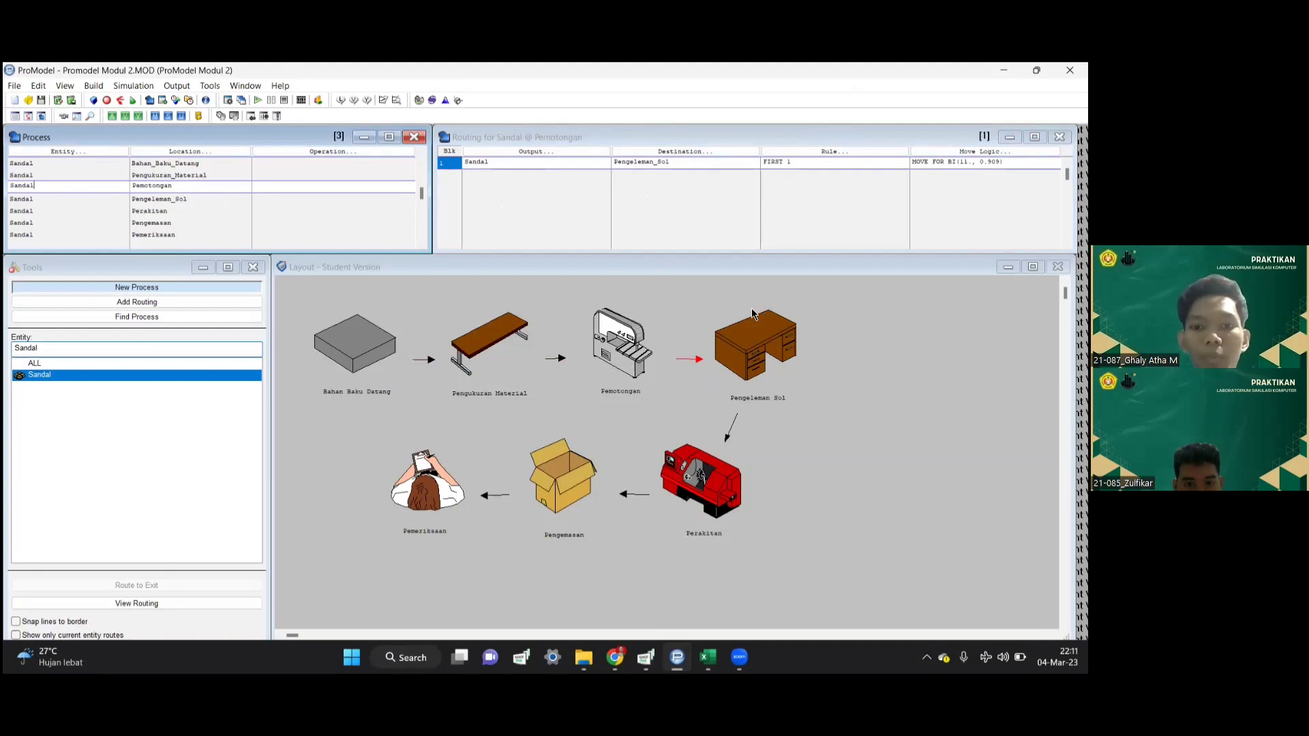
left_click(165, 199)
left_click(161, 211)
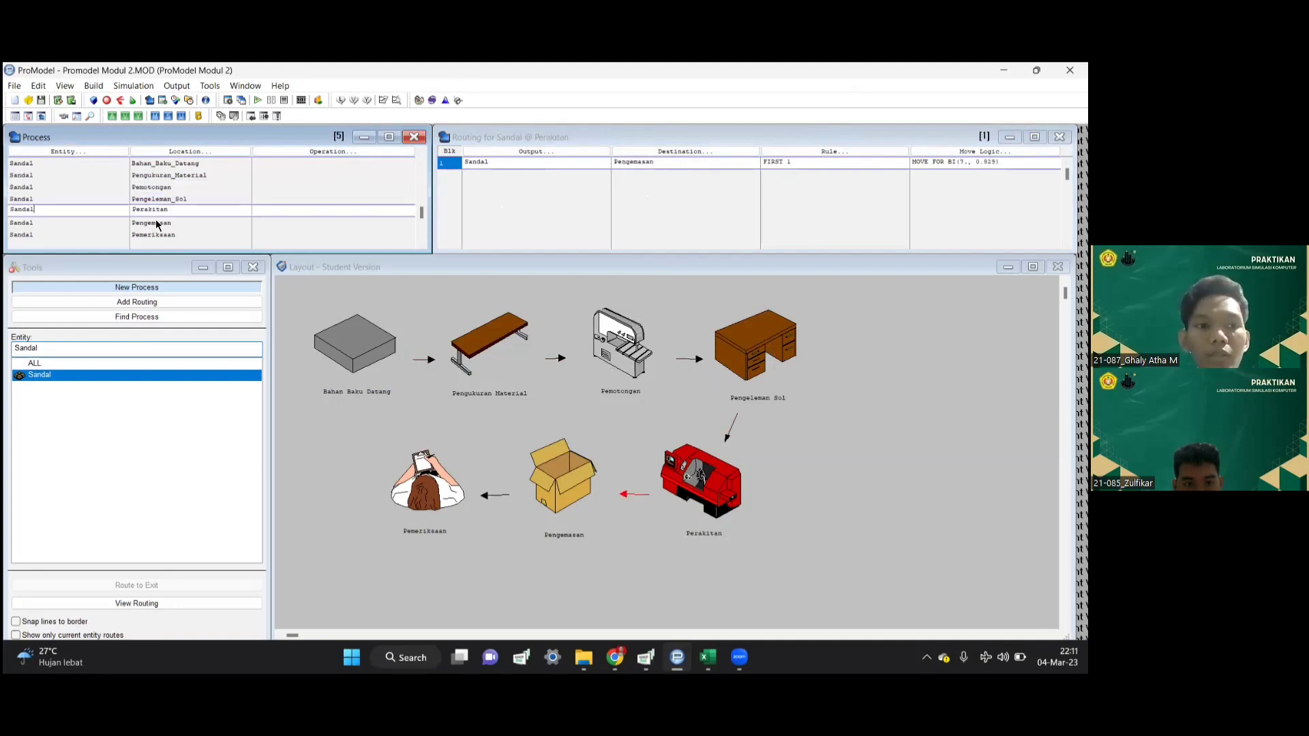
left_click(158, 223)
left_click(159, 234)
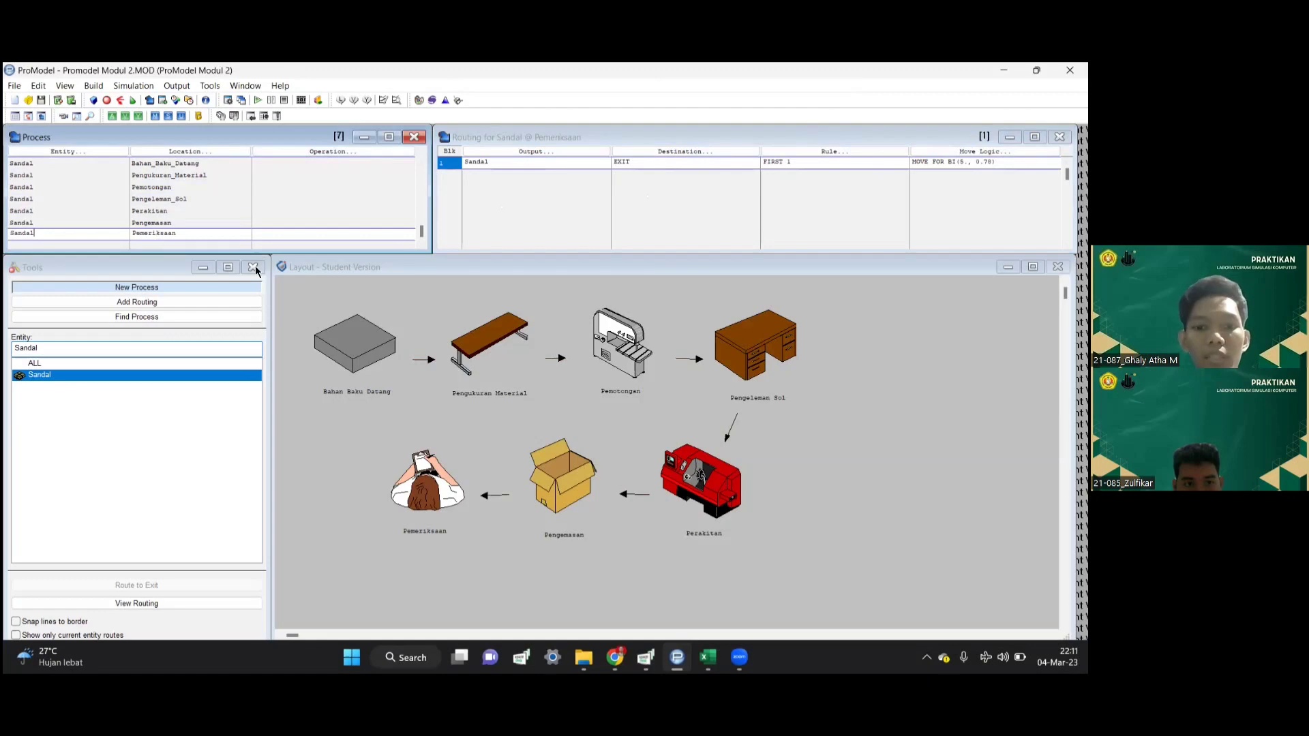
left_click(203, 227)
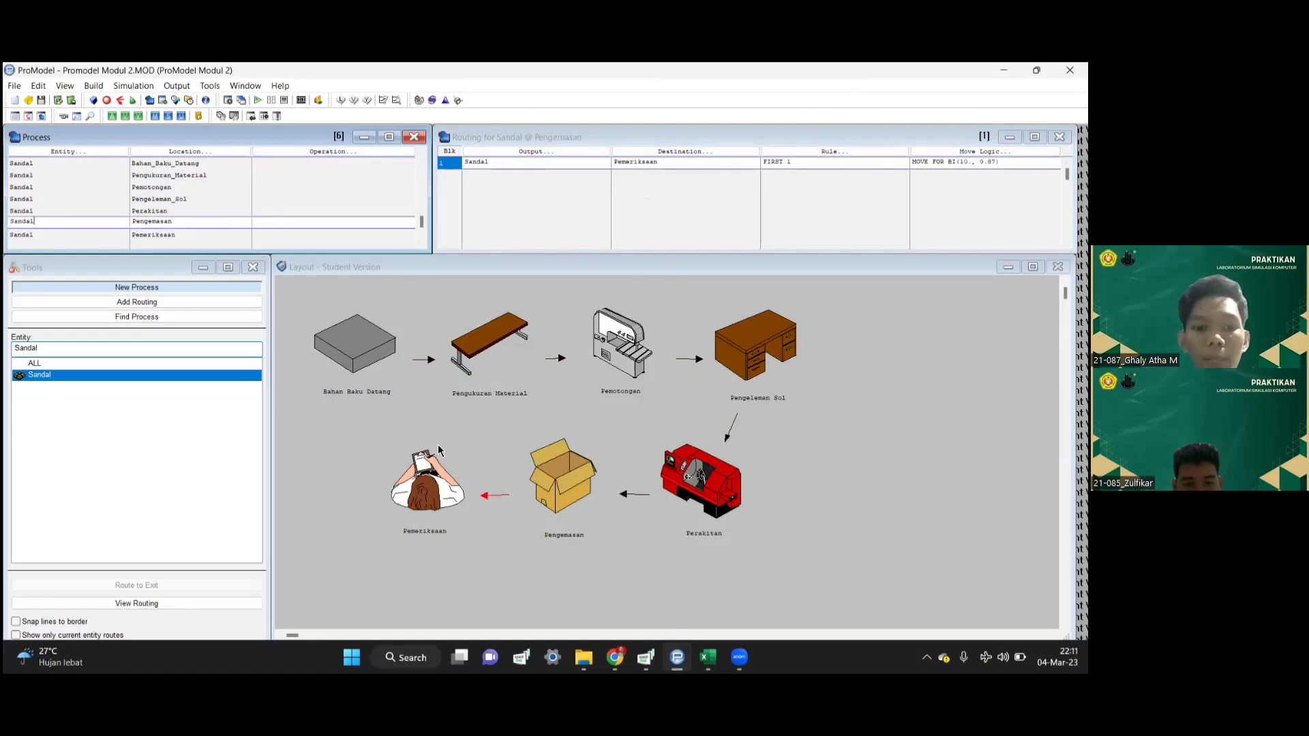
left_click(170, 234)
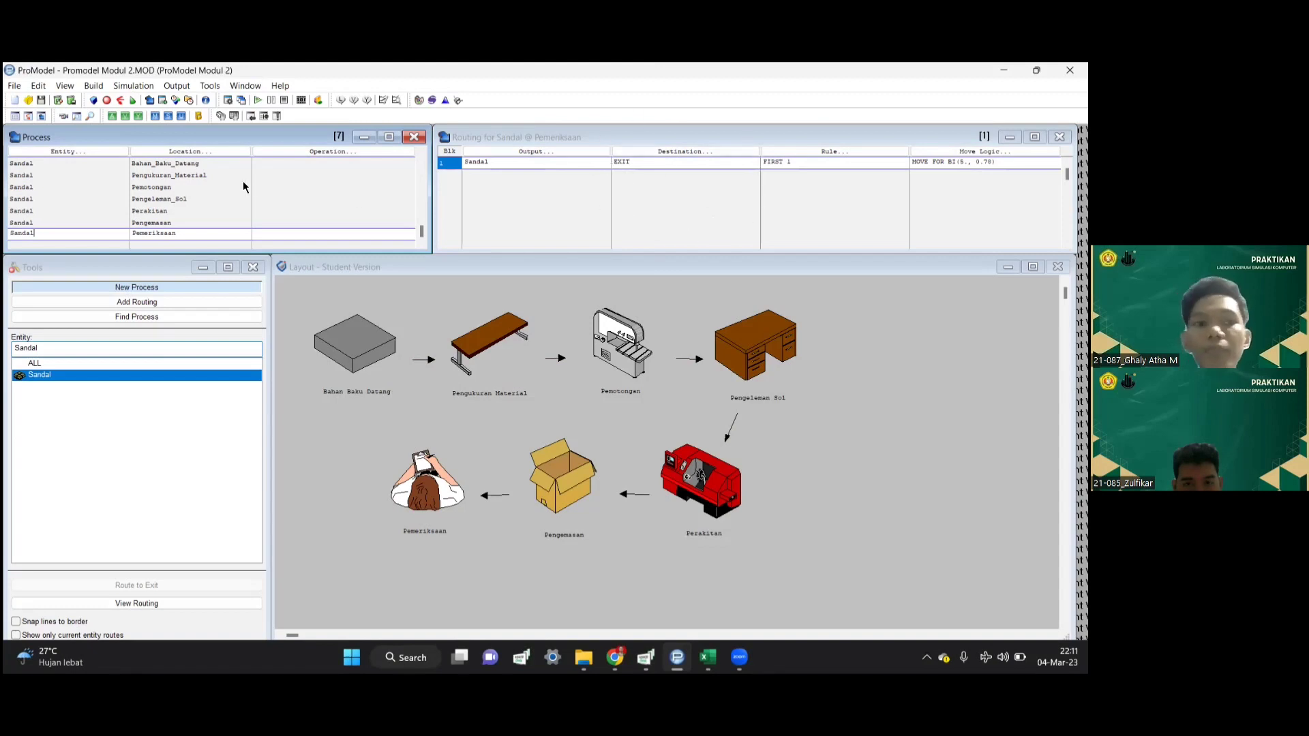
left_click(210, 163)
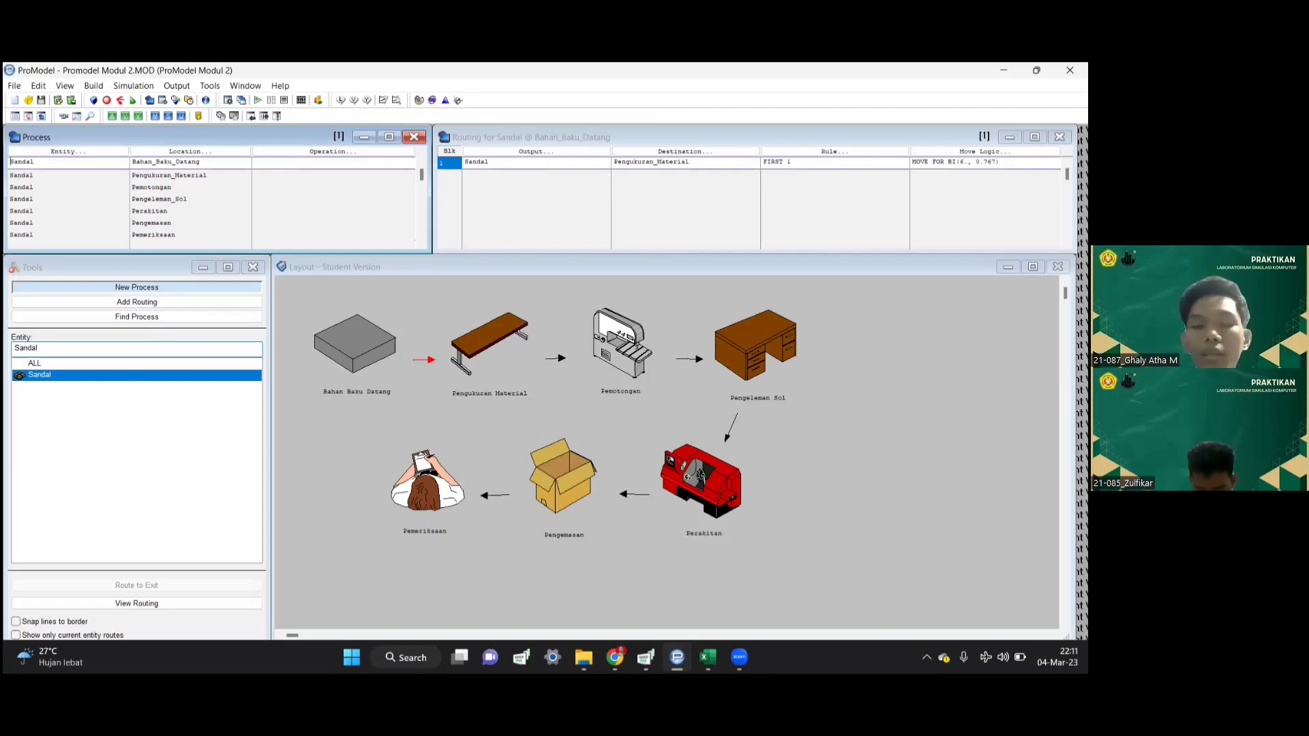
- Review the simulation options, including run length, clock precision and number of replications, and accept them
left_click(139, 86)
left_click(144, 130)
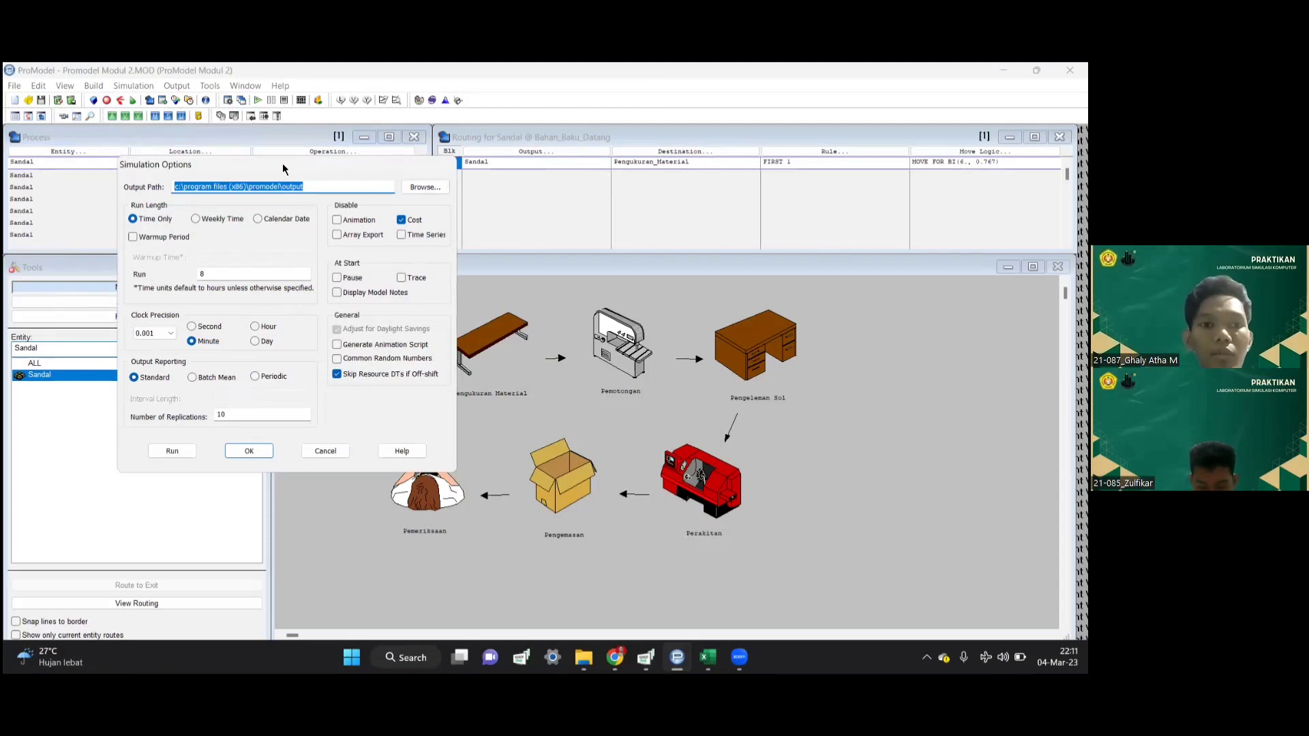
left_click_drag(279, 165, 330, 168)
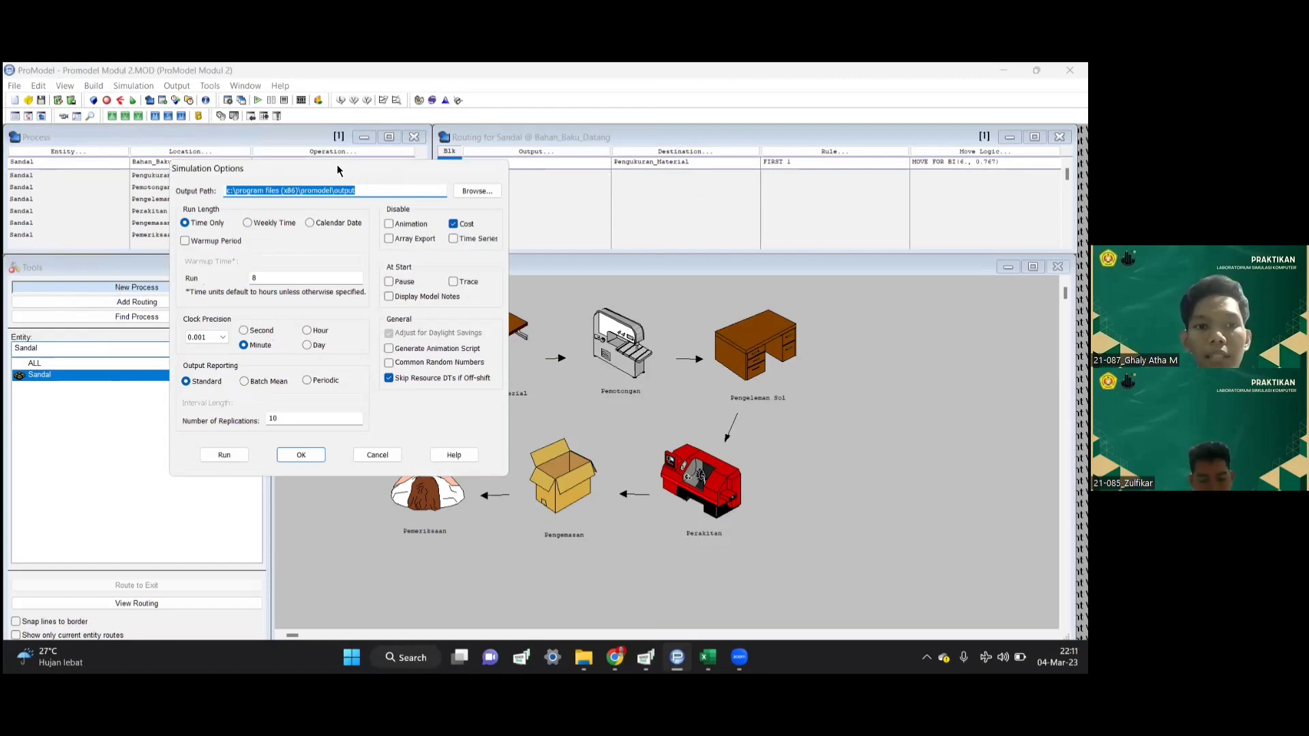
left_click_drag(336, 170, 352, 167)
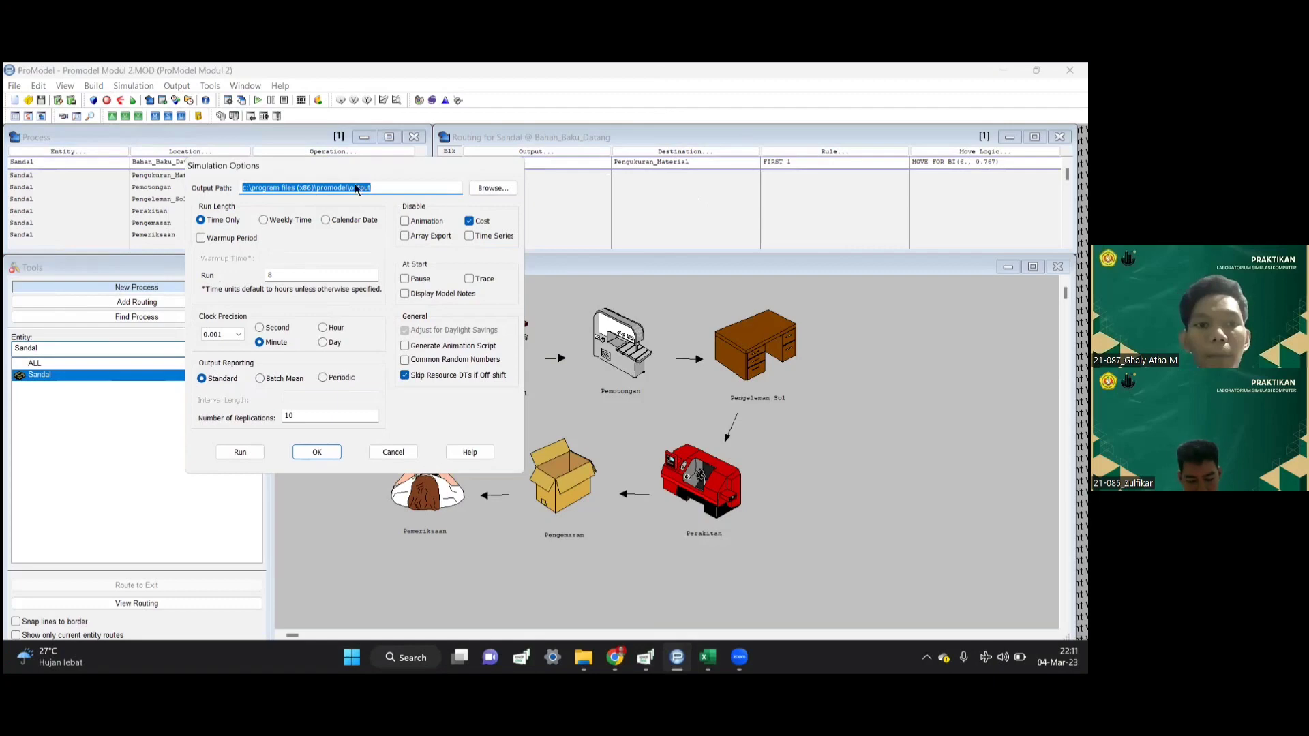
left_click_drag(357, 166, 360, 153)
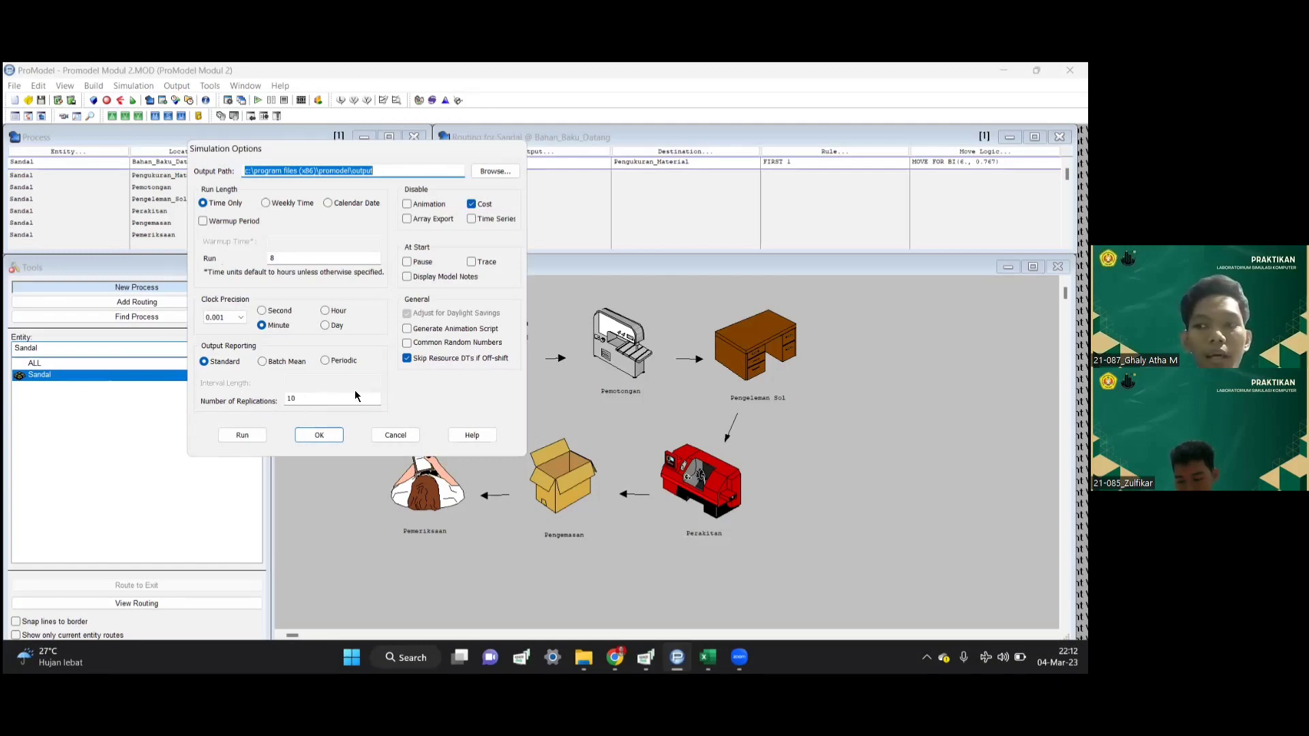
key("Return")
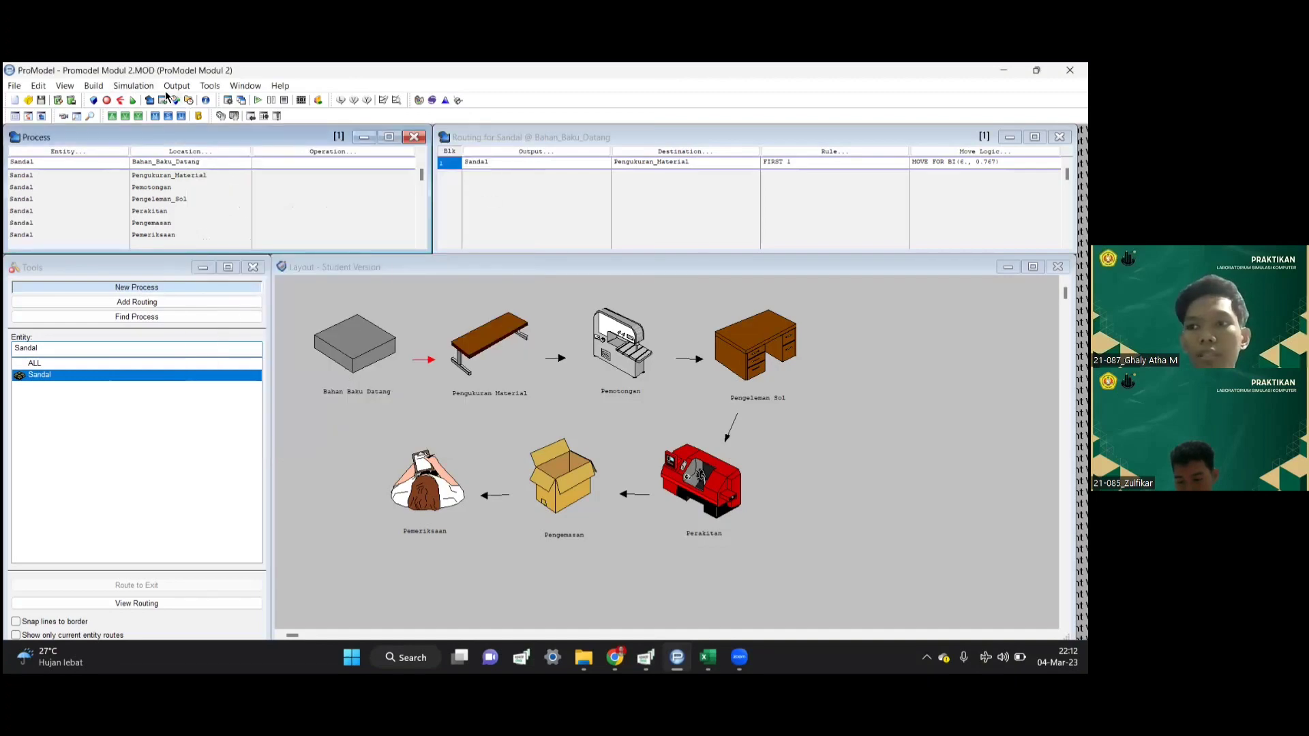
- Run the sandal production simulation and raise the animation speed to the maximum to finish the replications
left_click(135, 87)
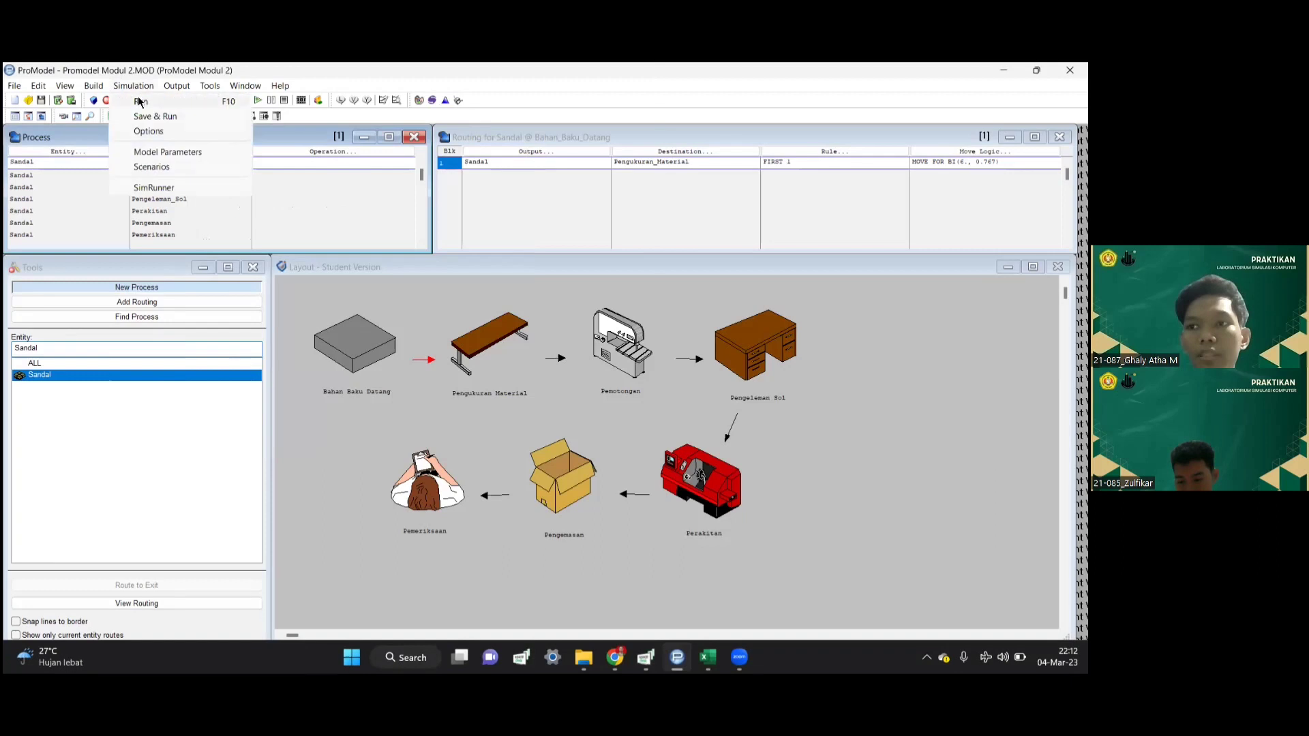
left_click(144, 100)
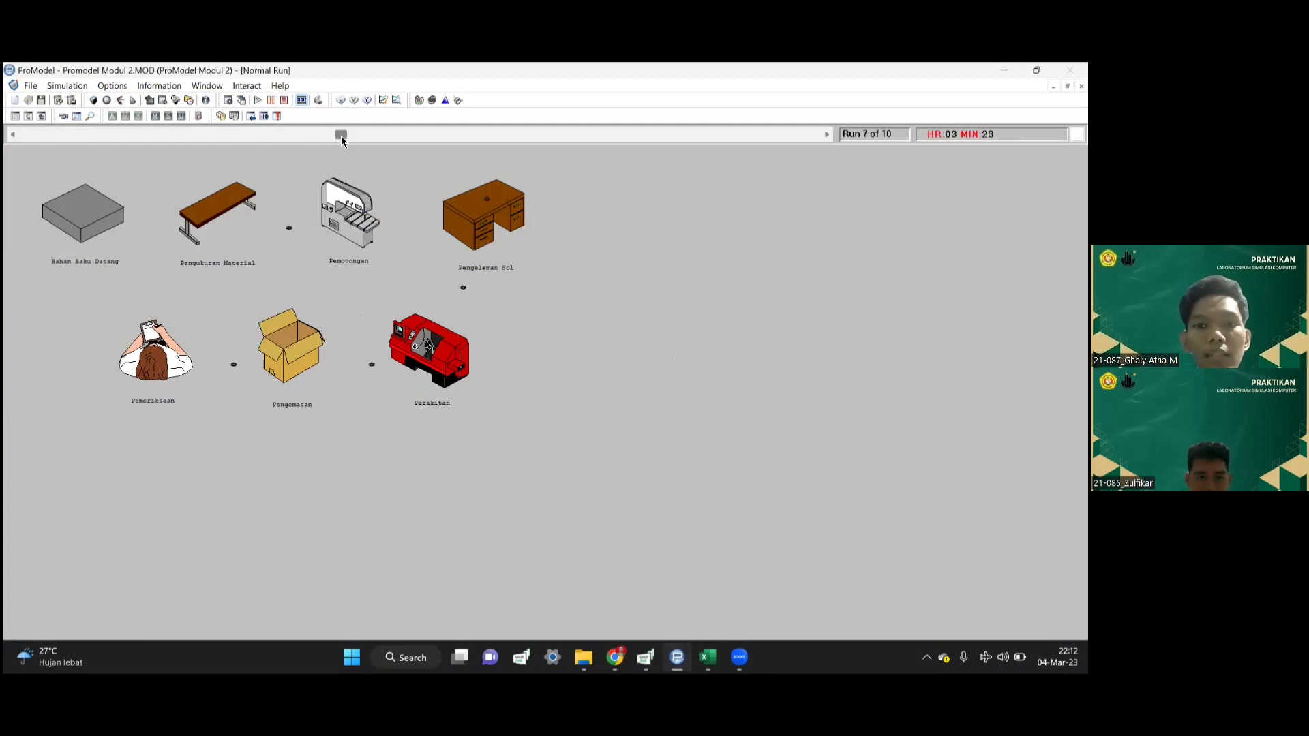
left_click_drag(342, 137, 460, 136)
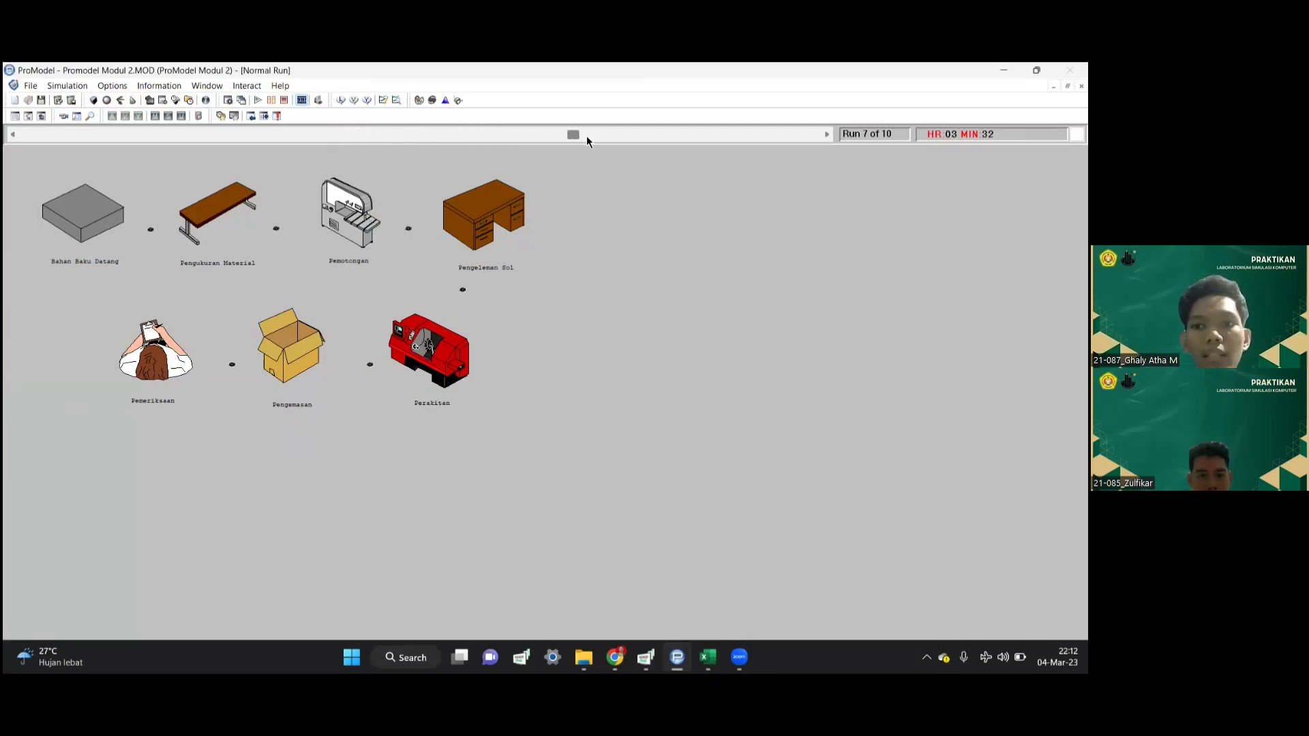
left_click_drag(587, 137, 831, 145)
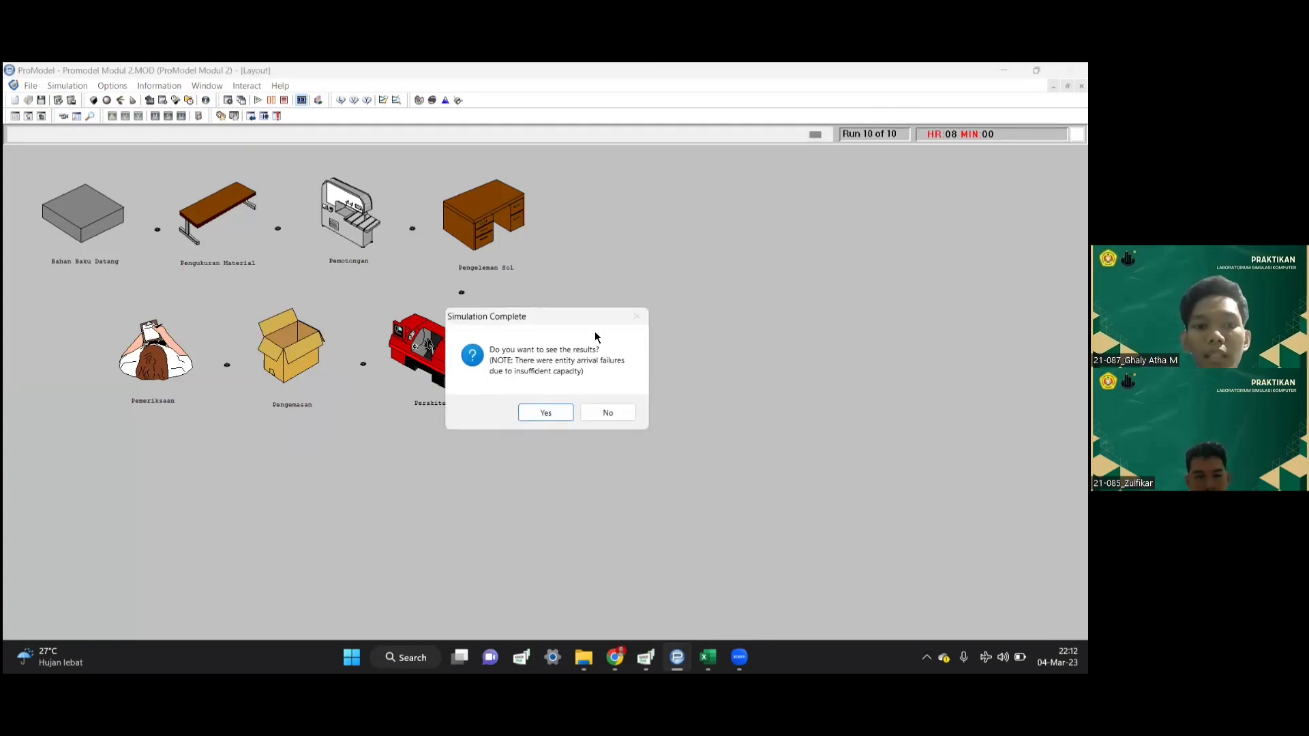
- Open the simulation results as a general report for the Normal Run scenario with all replications
left_click_drag(586, 319, 560, 298)
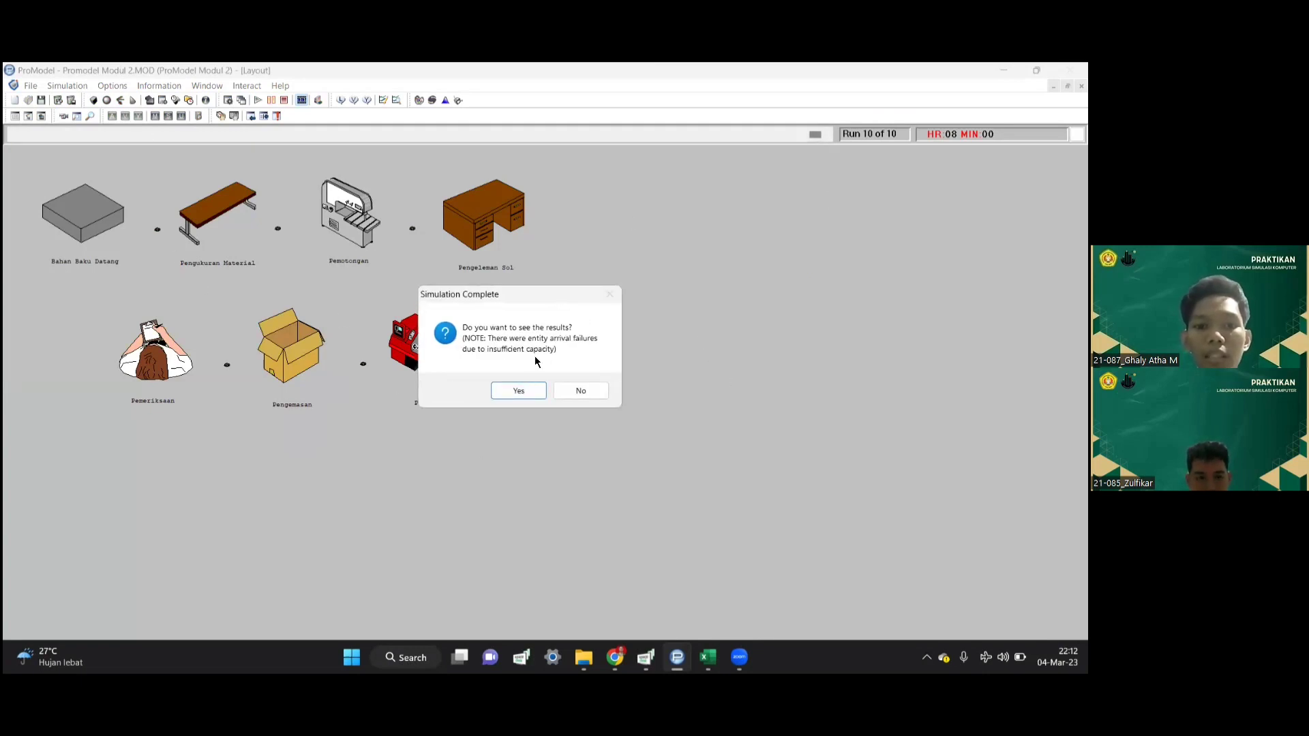
left_click(529, 389)
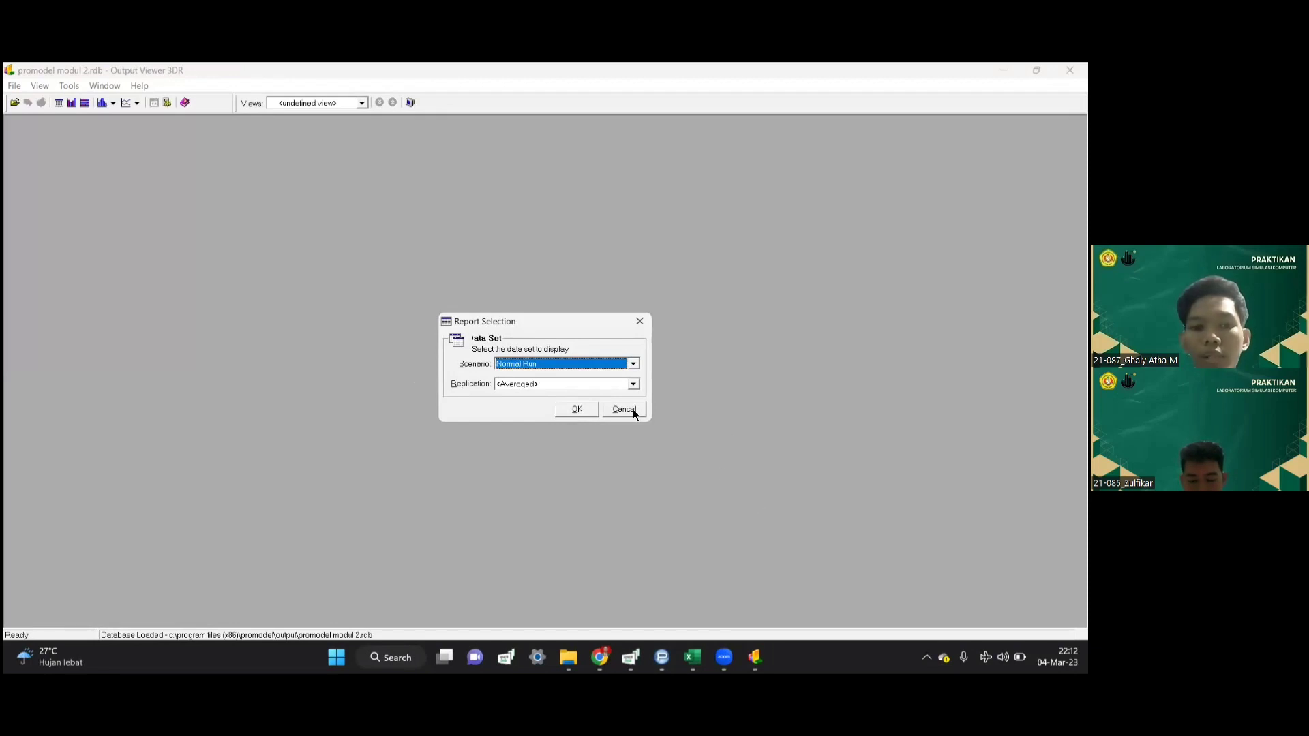
left_click(633, 384)
left_click(543, 405)
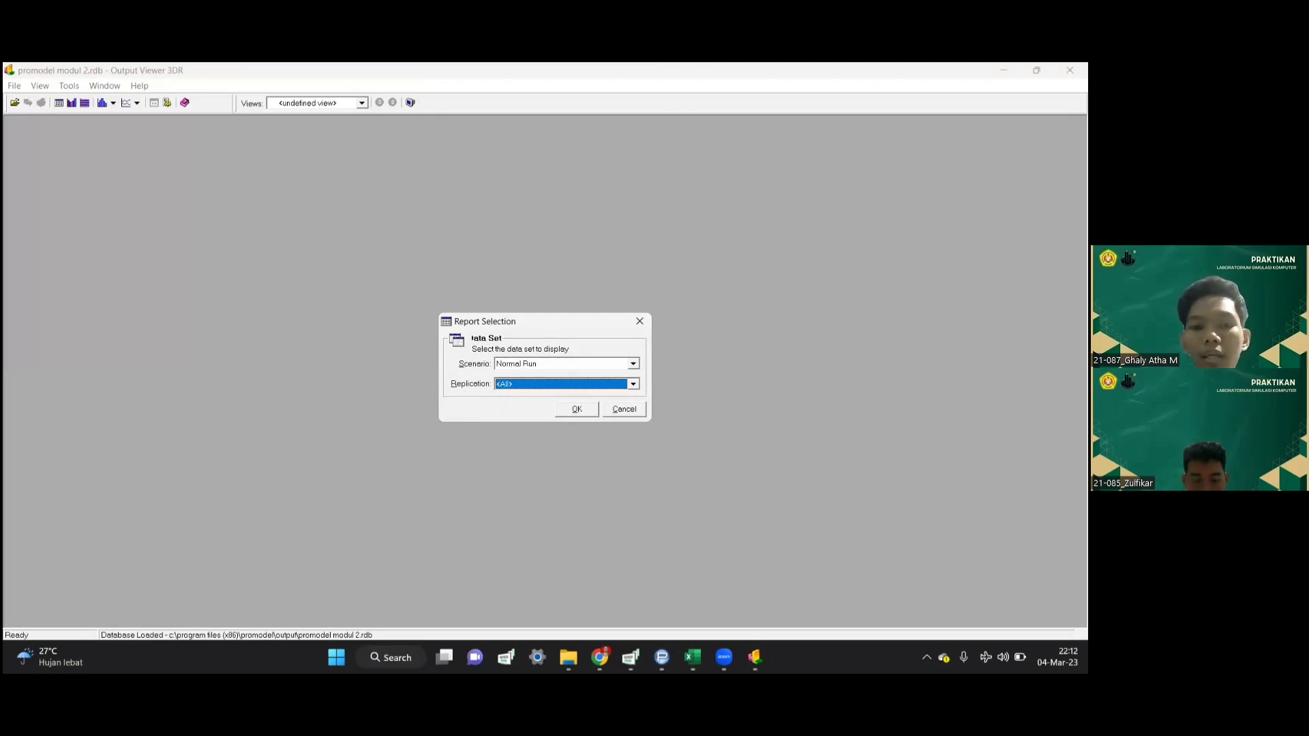
left_click(574, 410)
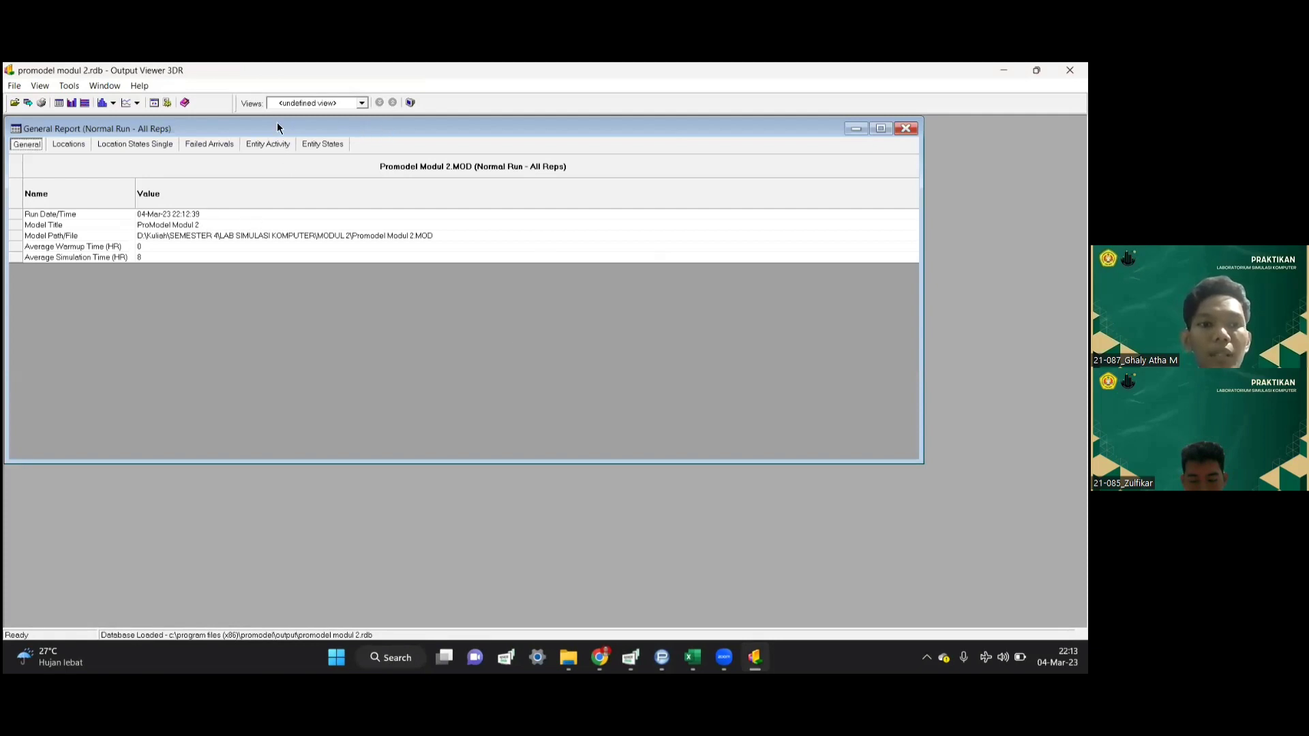
- Examine the sandal's average time in system for each of the ten replications in the entity activity results
left_click(267, 144)
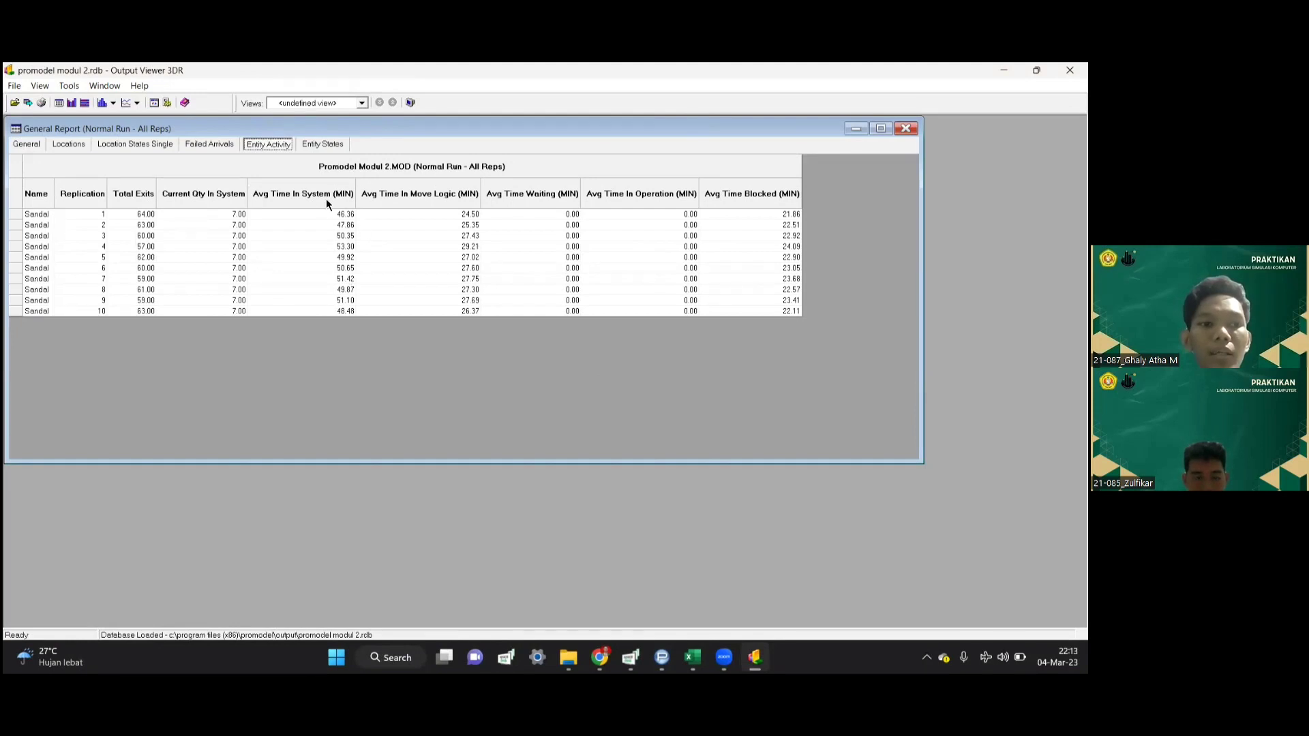
left_click(345, 216)
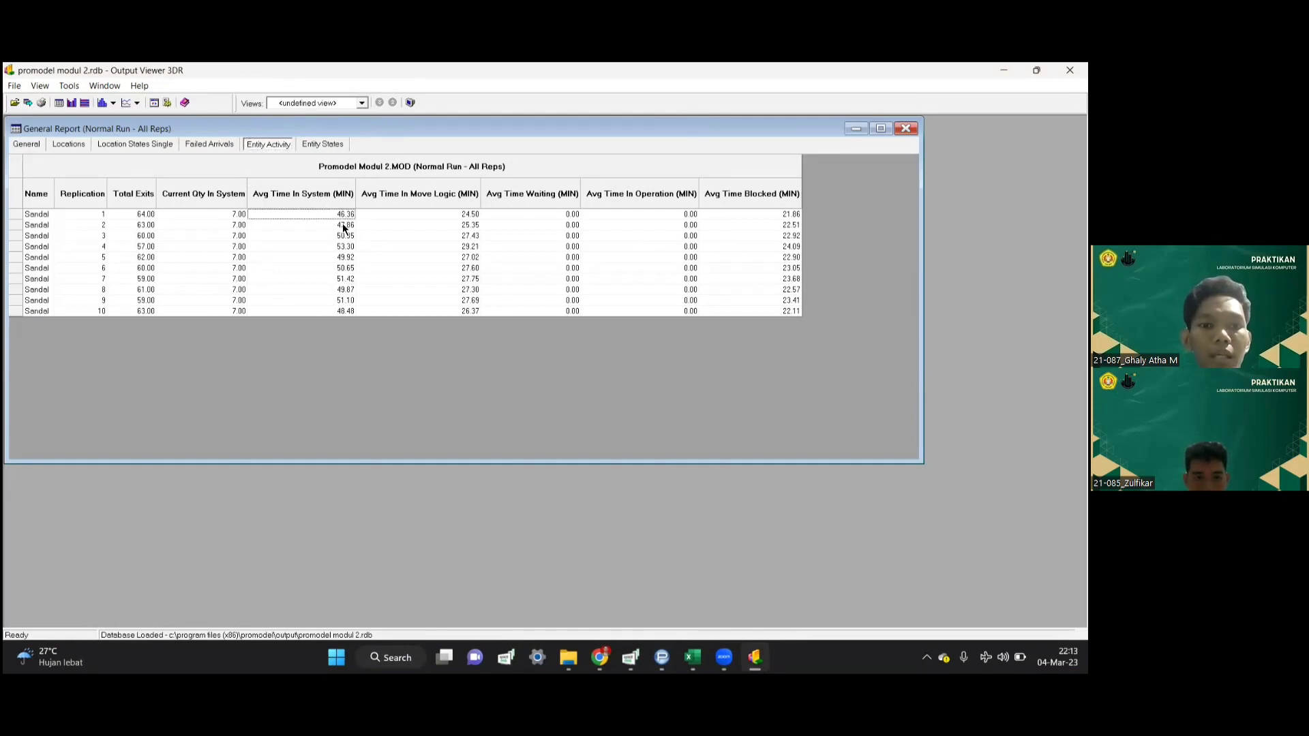
left_click(343, 225)
left_click(344, 236)
left_click(344, 247)
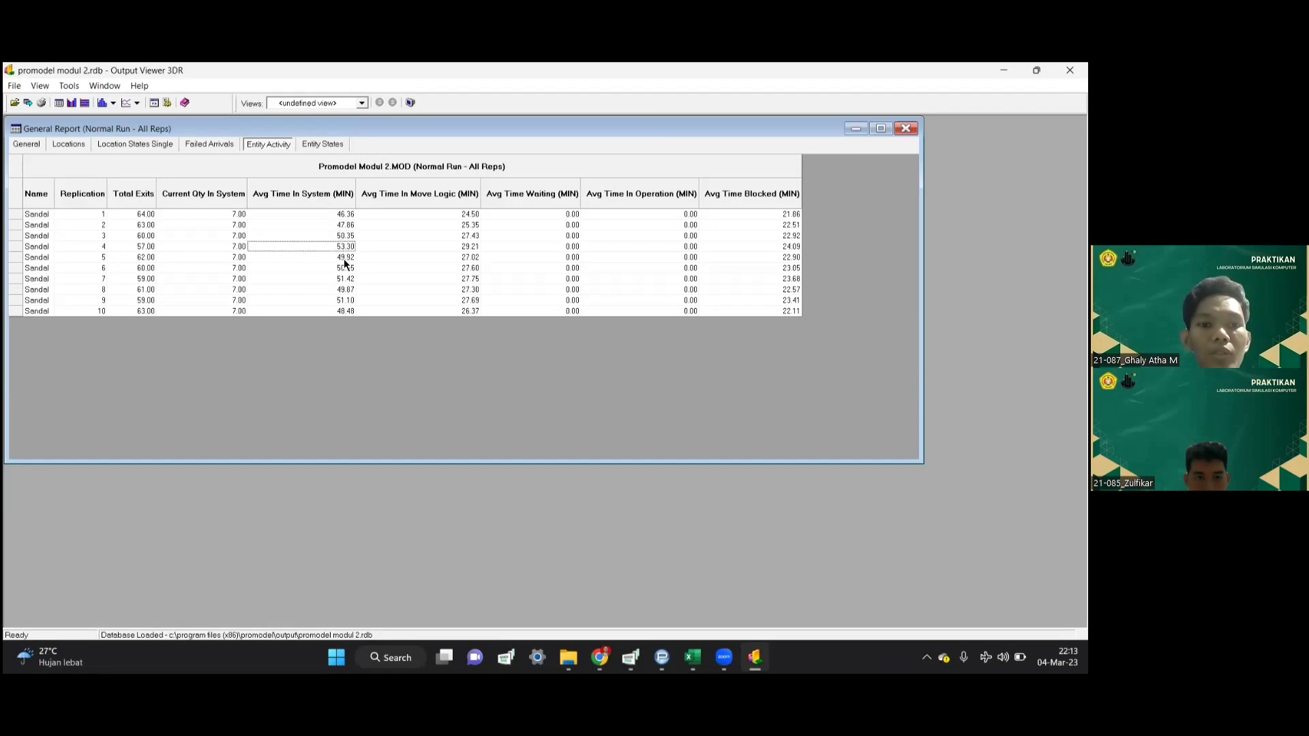
left_click(345, 257)
left_click(344, 268)
left_click(345, 279)
left_click(345, 290)
left_click(345, 300)
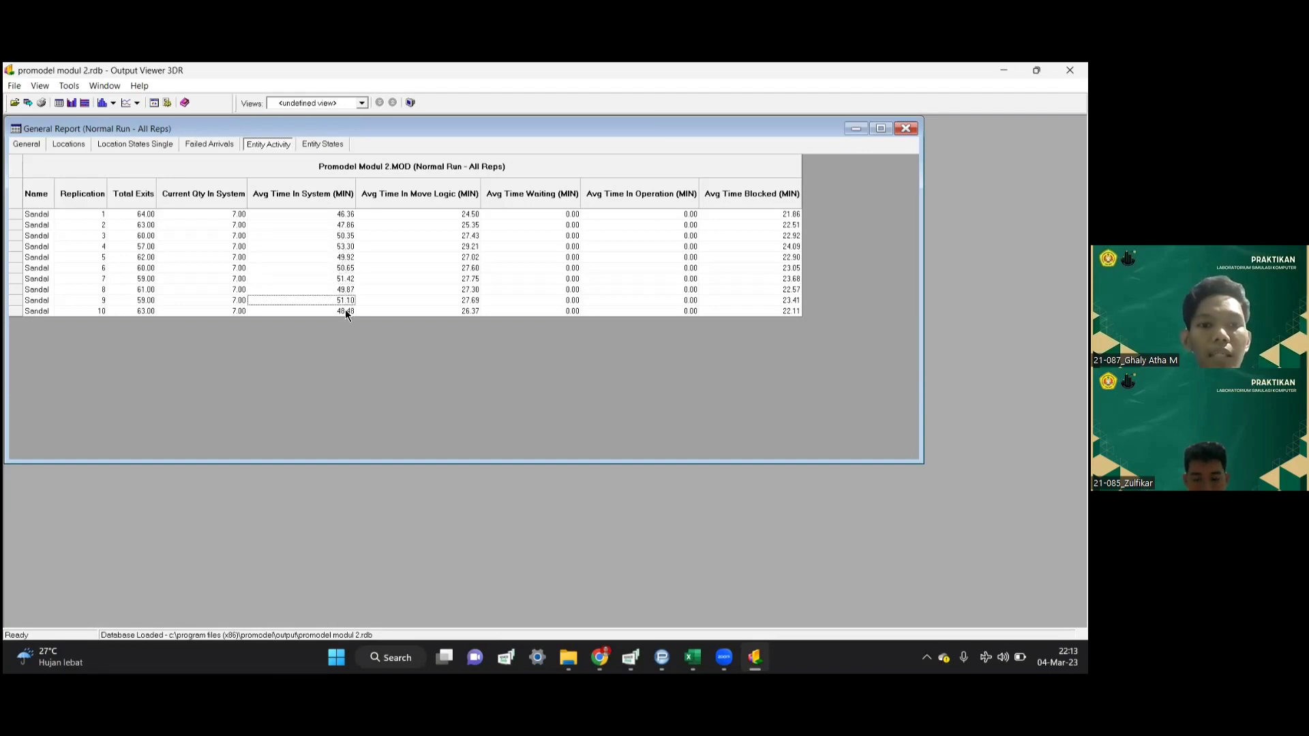
left_click(345, 310)
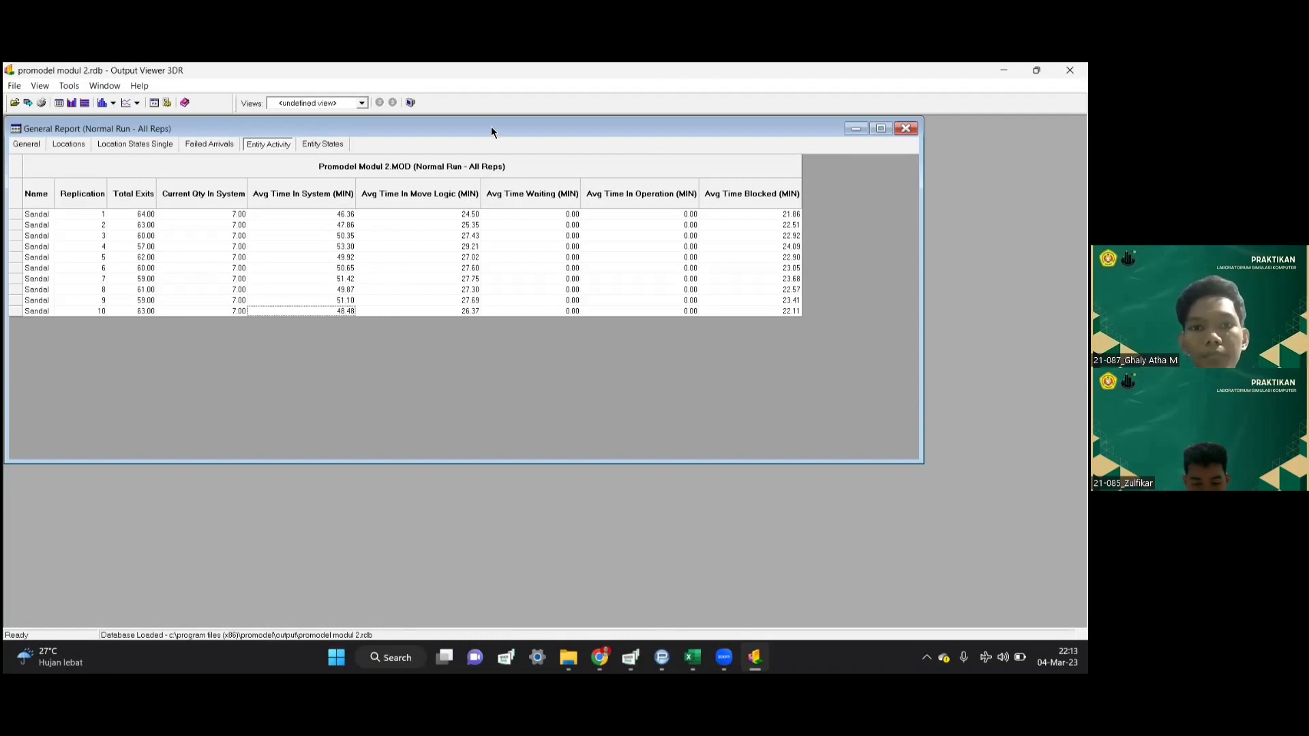
- Reposition the general report and examine the average time in system for replications 1 to 3
left_click_drag(772, 132, 777, 145)
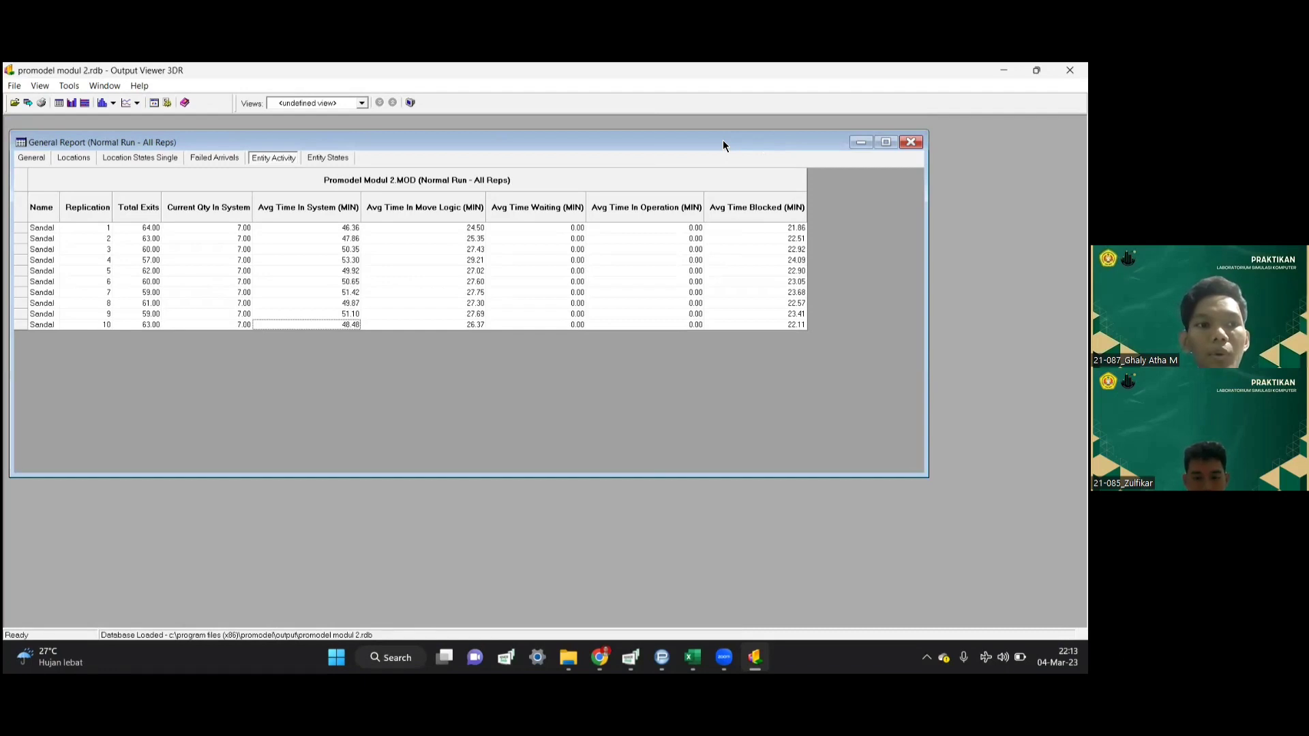
left_click_drag(722, 141, 716, 126)
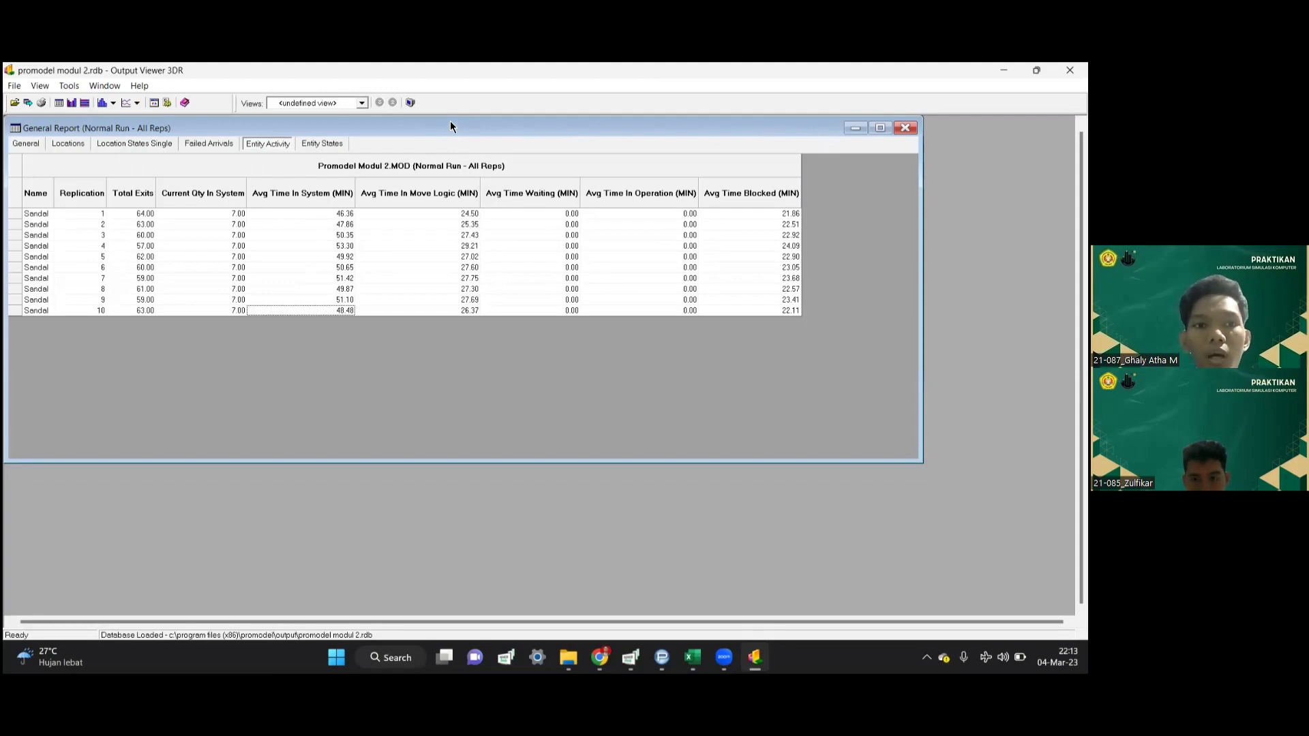
left_click(339, 214)
left_click(339, 225)
left_click(339, 236)
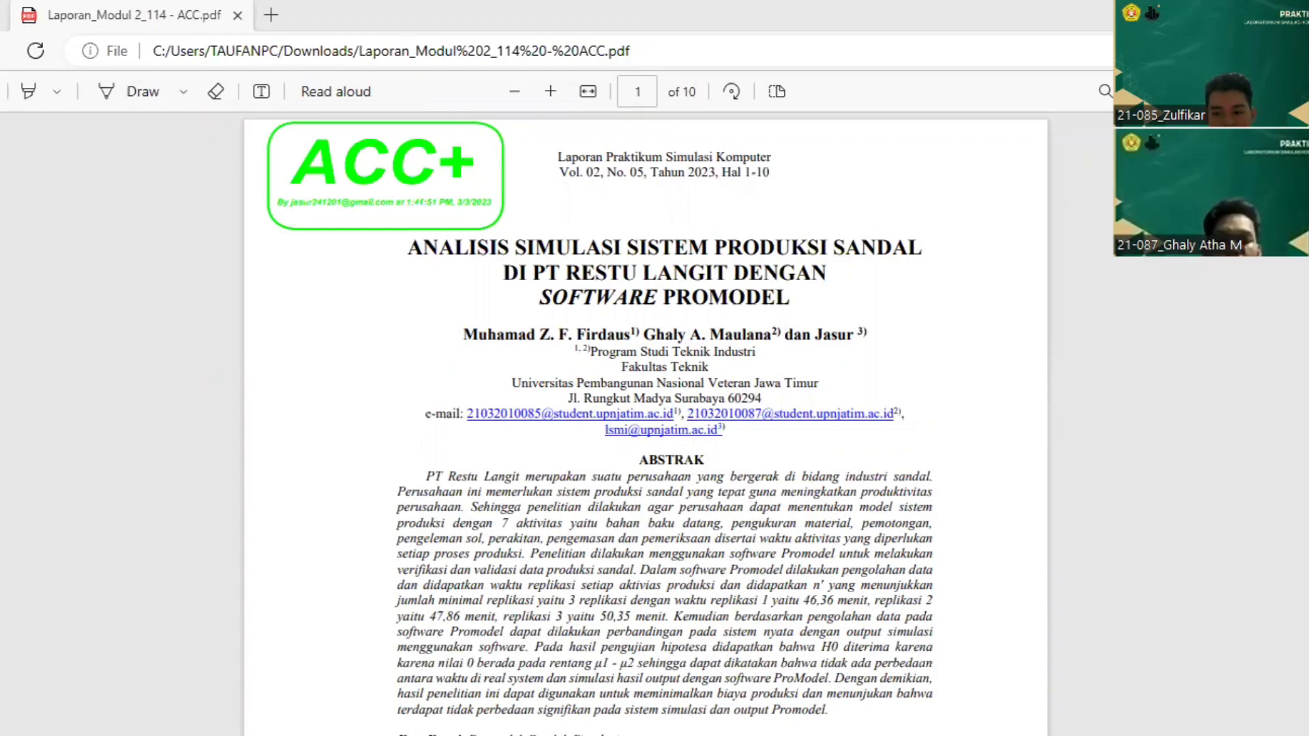
- Read the sandal production report's abstract and its Pendahuluan section, including the general stages of developing a simulation model
scroll(654, 423, "down", 3)
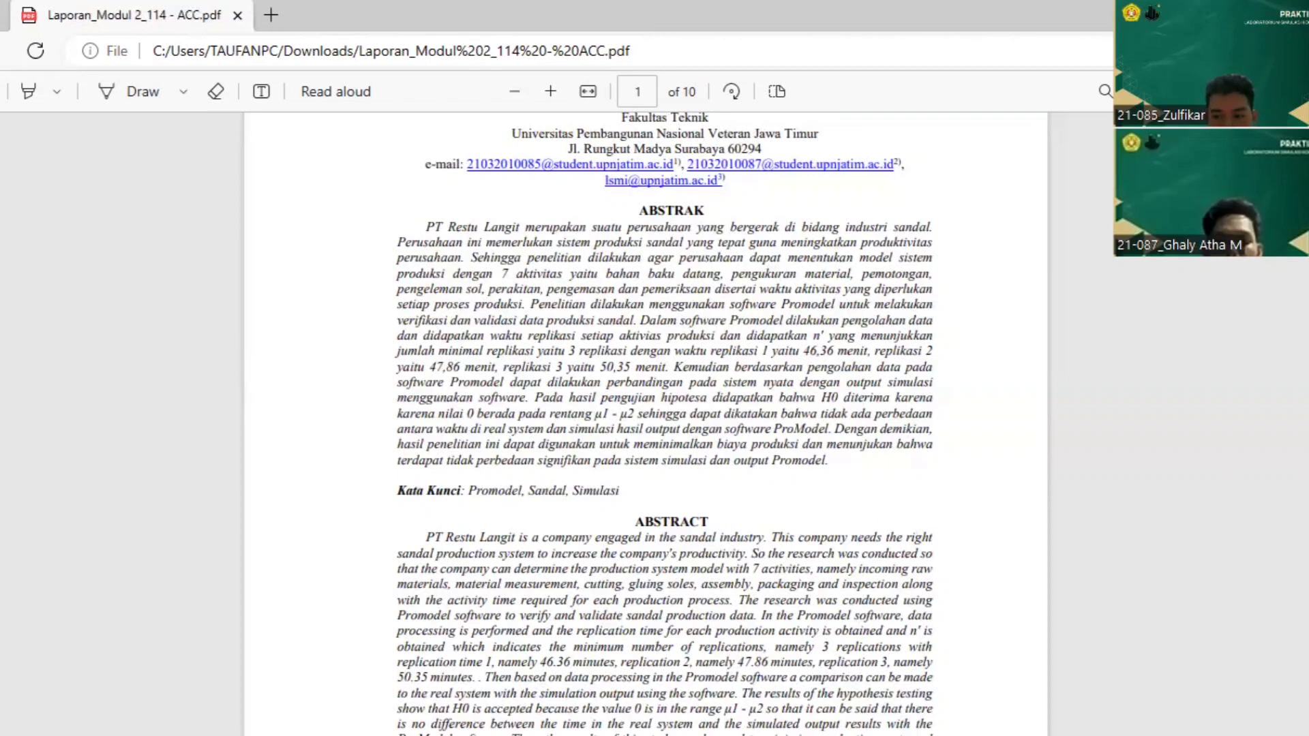
scroll(646, 423, "down", 12)
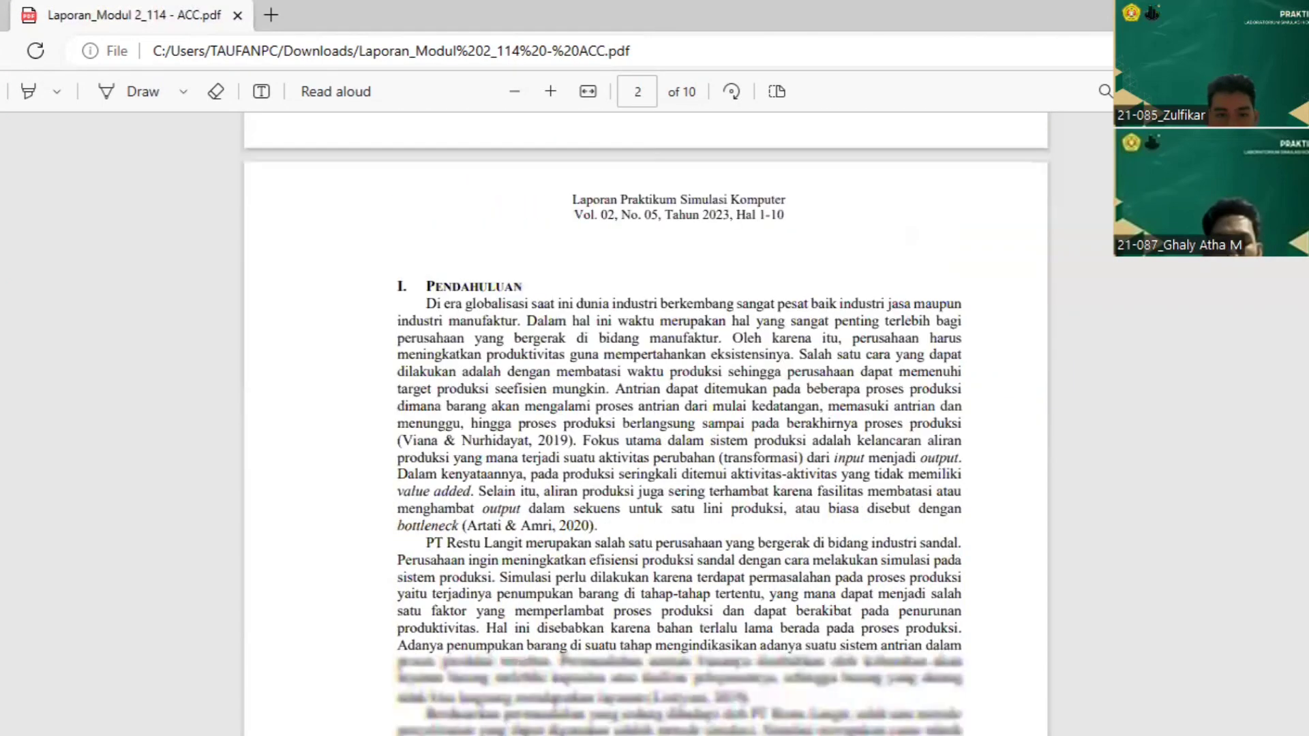
scroll(1171, 652, "down", 3)
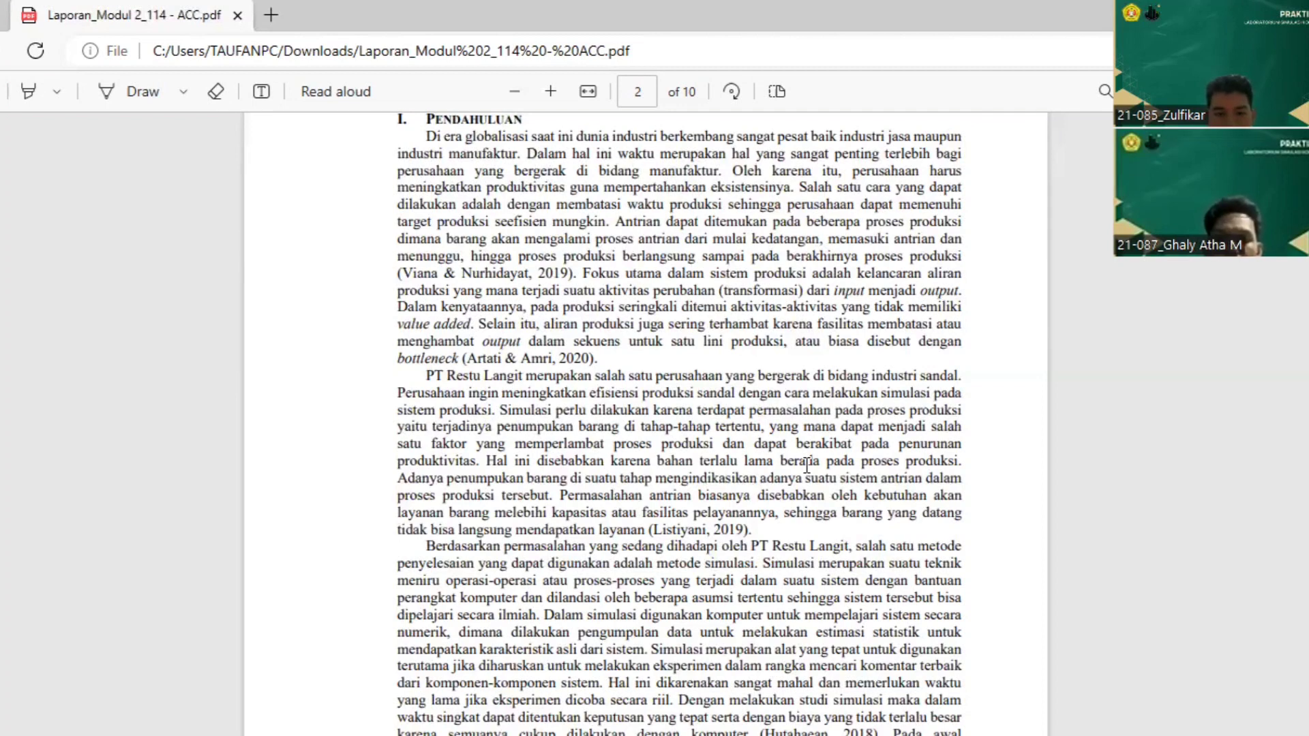
scroll(807, 465, "down", 5)
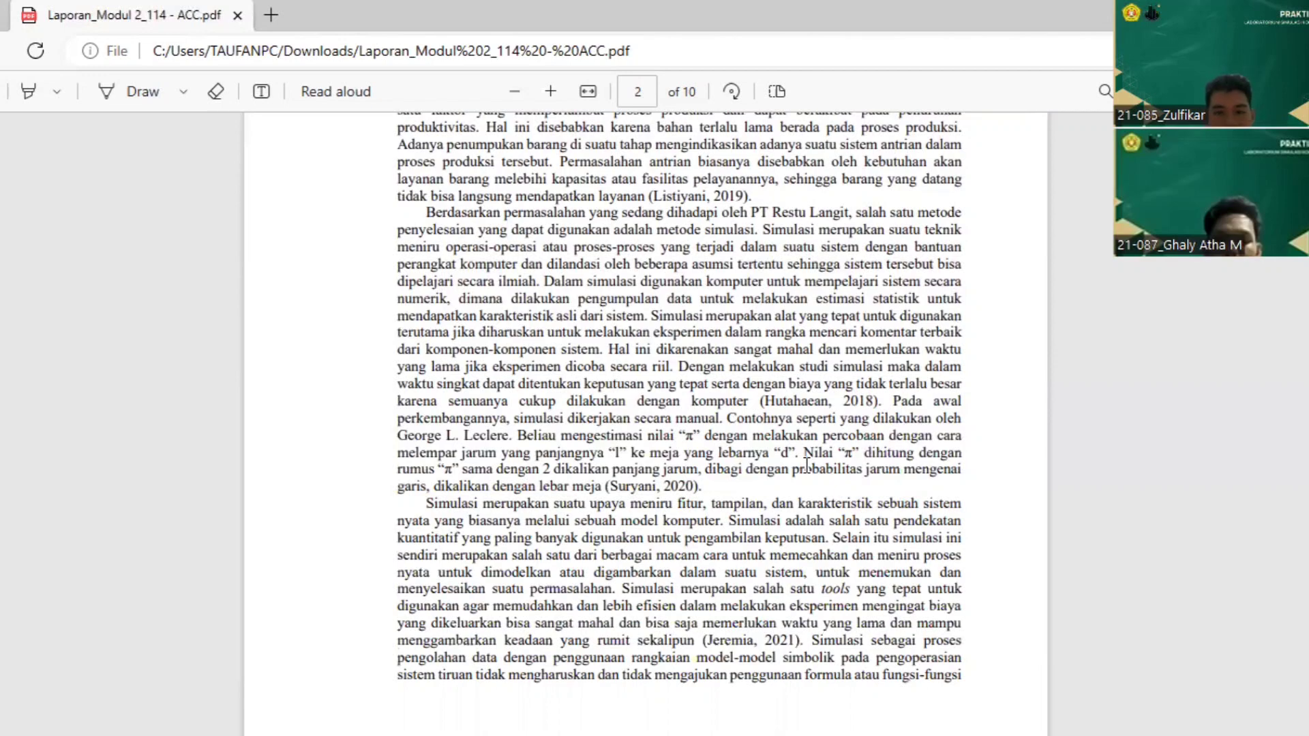
scroll(807, 464, "down", 7)
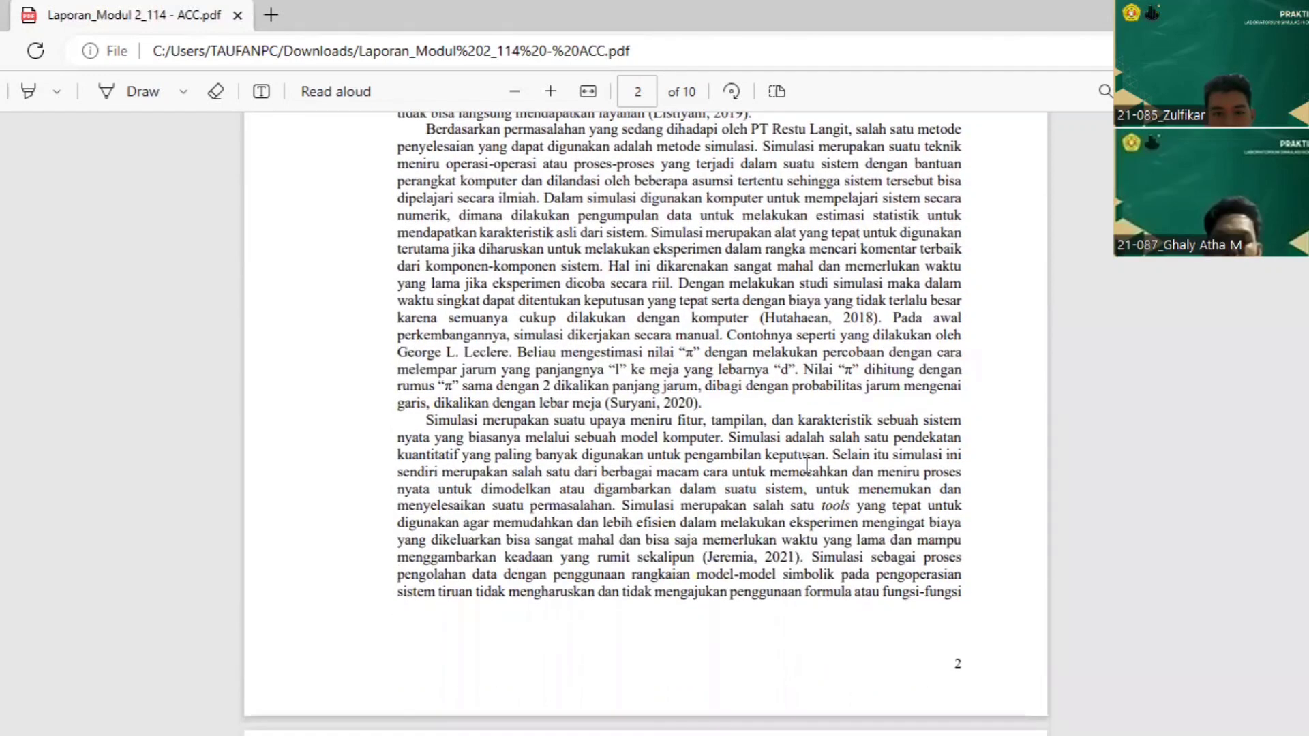
scroll(807, 464, "down", 8)
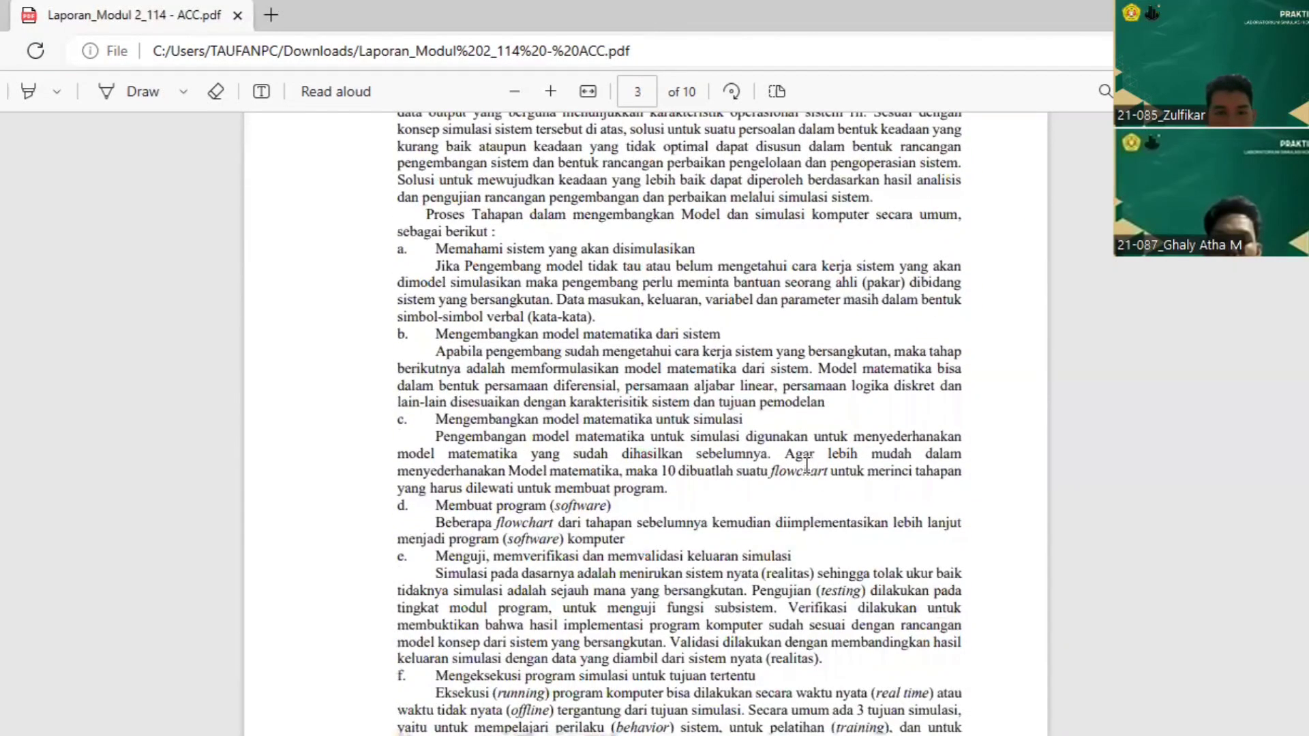
scroll(807, 465, "up", 2)
scroll(806, 464, "up", 1)
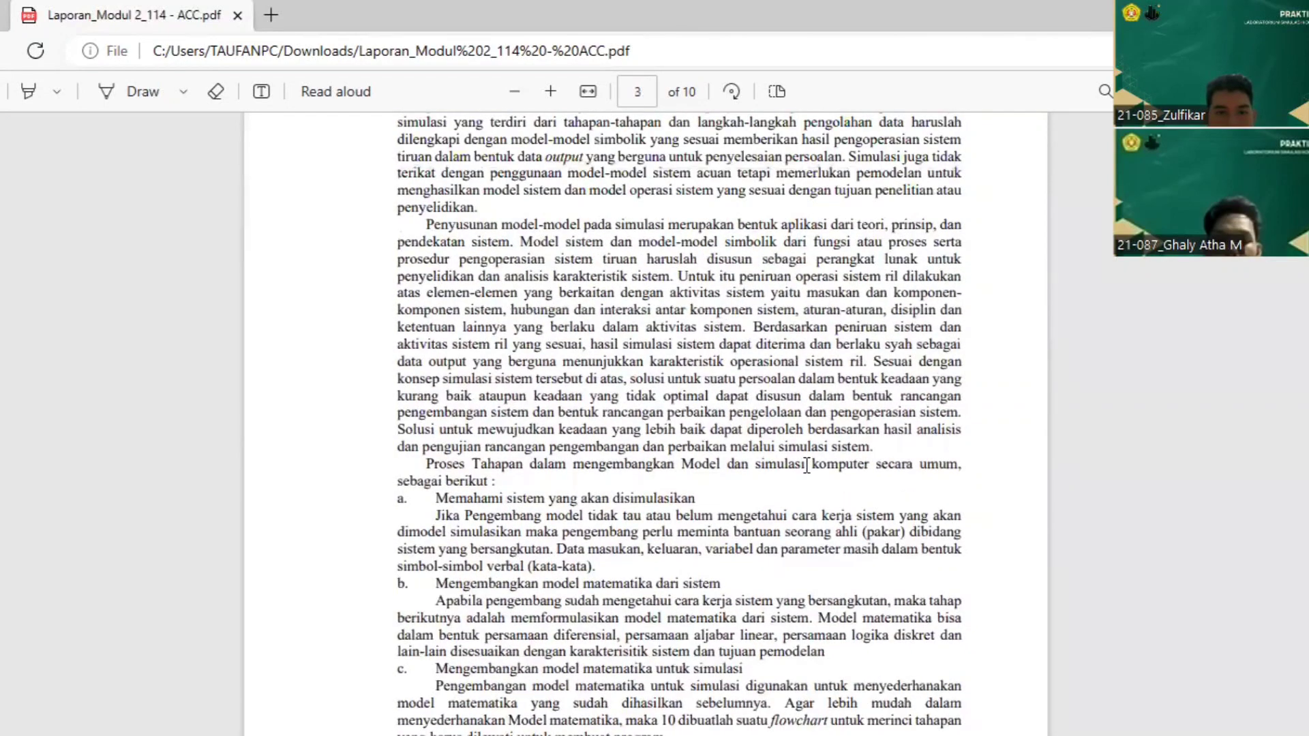
- Examine the report's Metodologi Penelitian section, covering the data collection stage and Tabel 2.1 of sandal production activity times
scroll(806, 465, "down", 12)
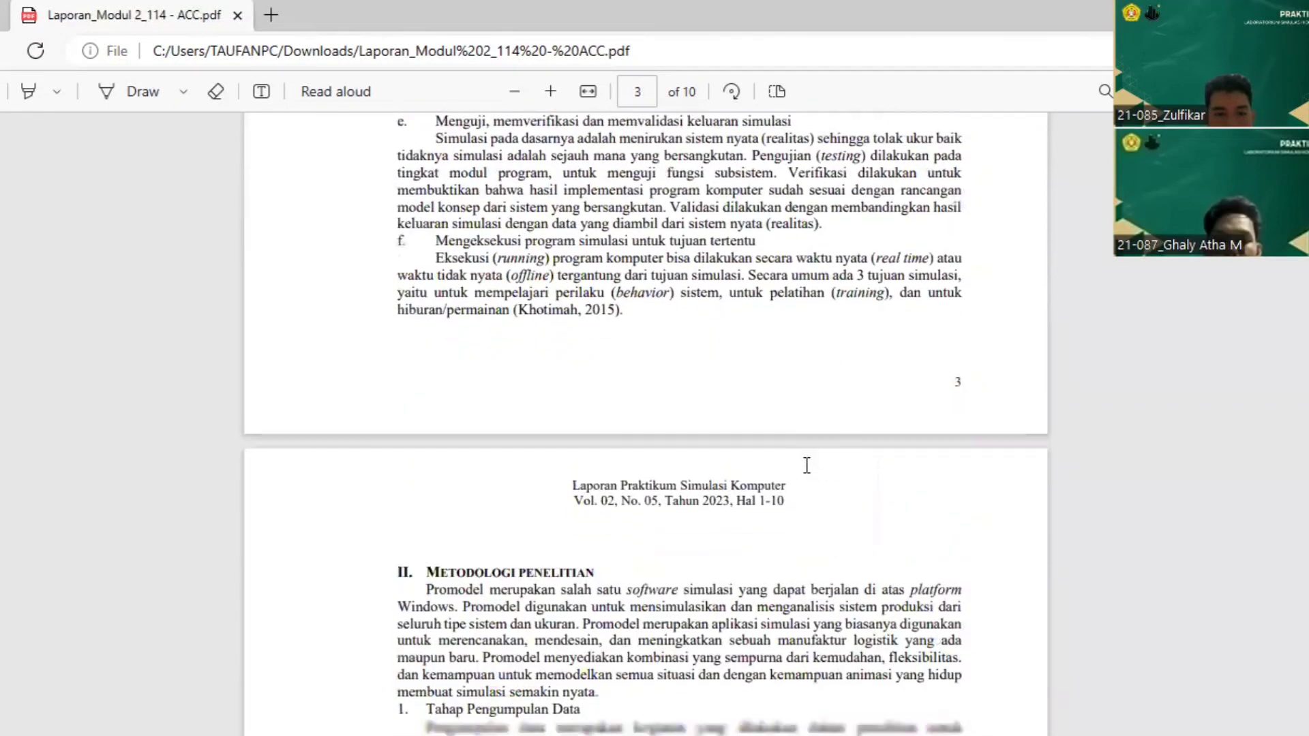
scroll(806, 465, "down", 2)
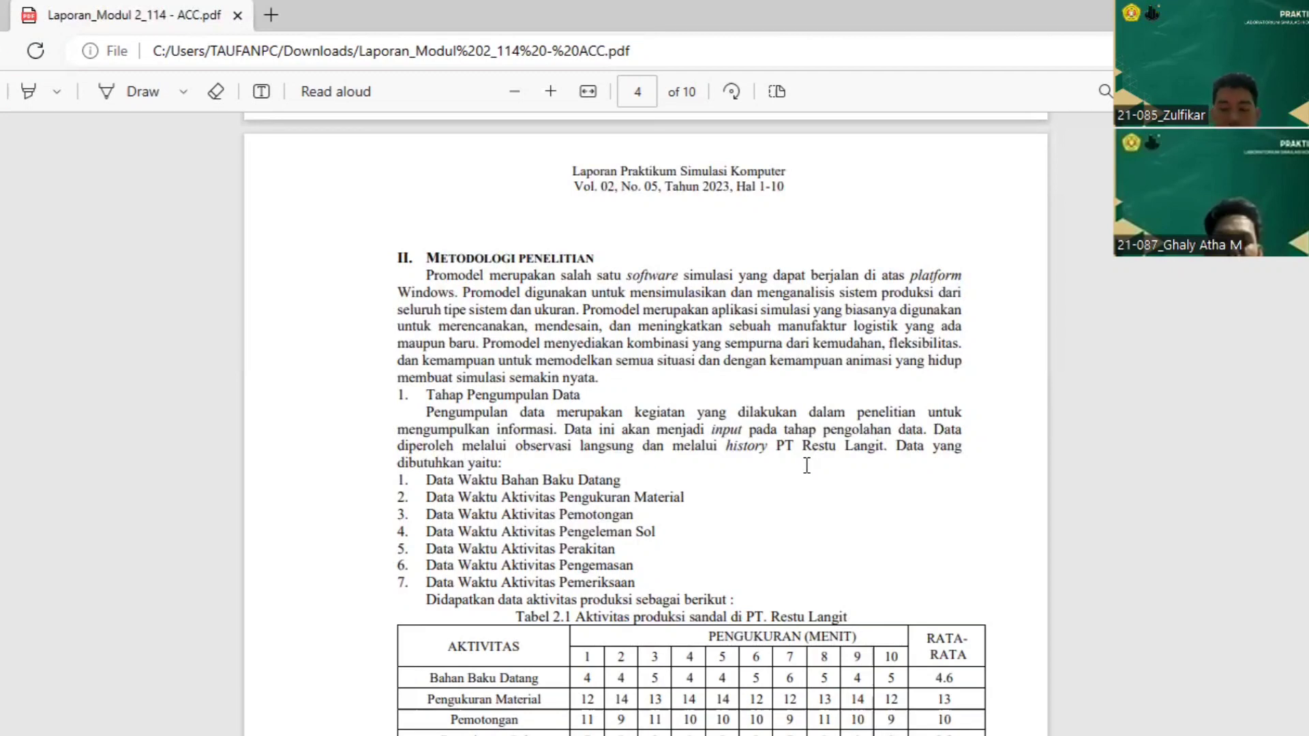
scroll(807, 465, "down", 3)
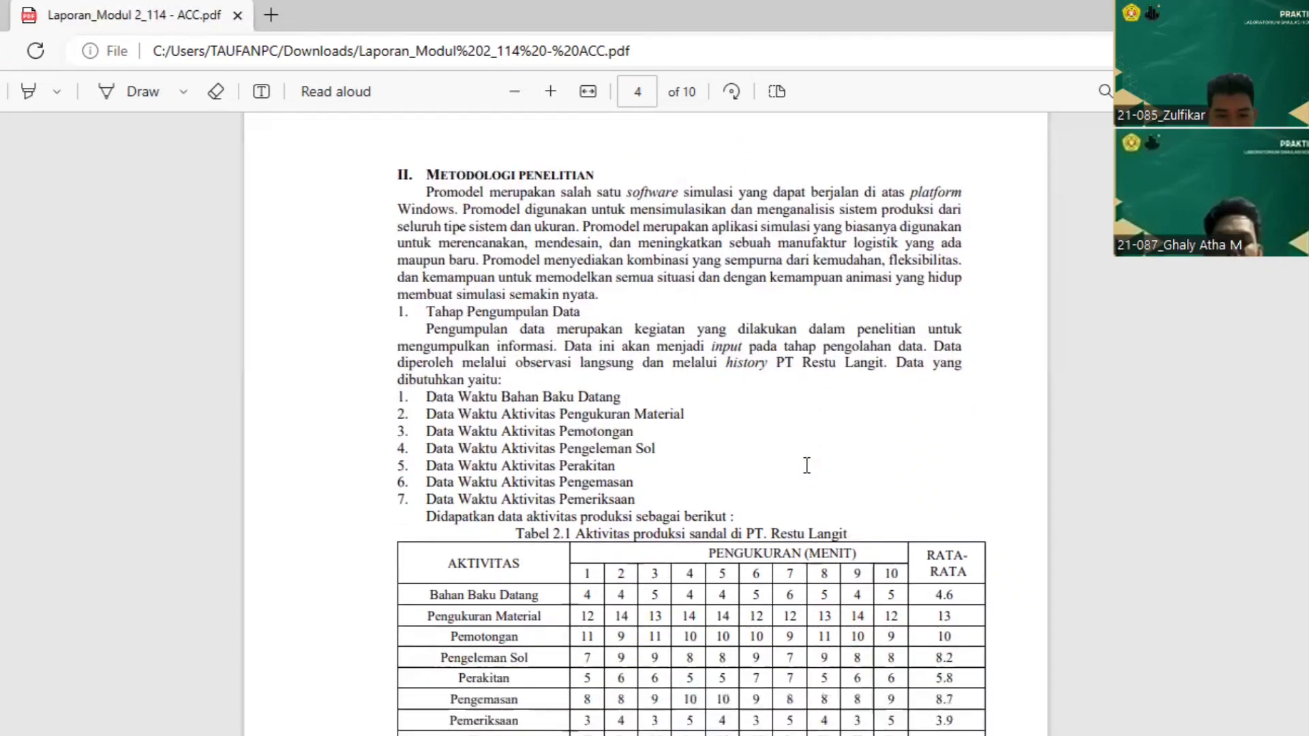
scroll(806, 466, "down", 1)
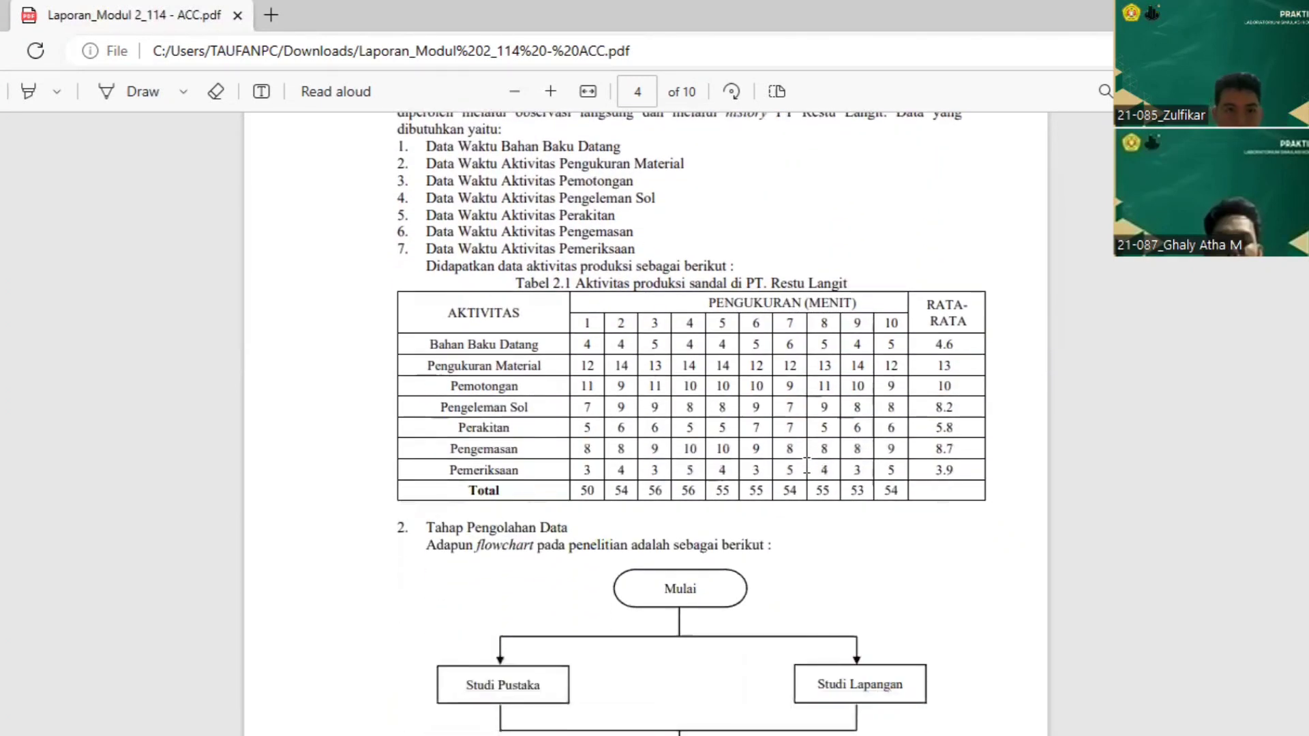